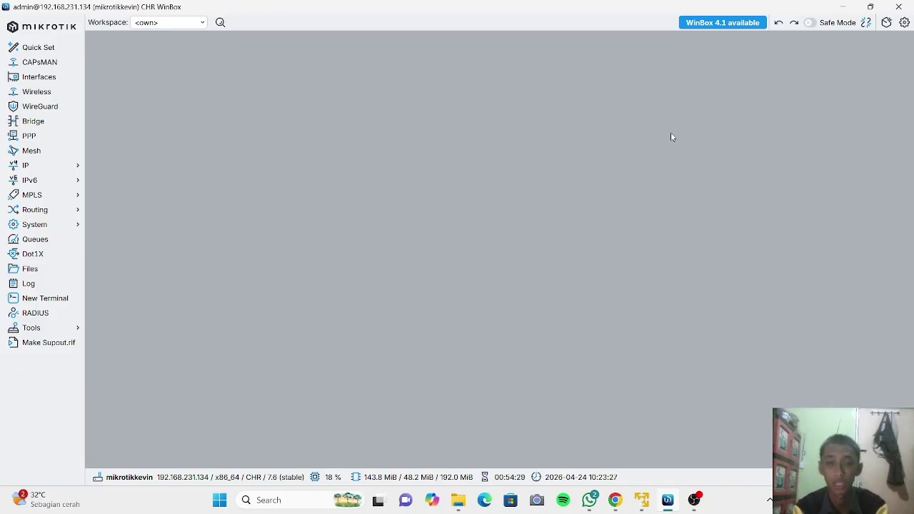
In IP > Addresses, create a new address entry with address 192.168.10.1.
left_click(57, 167)
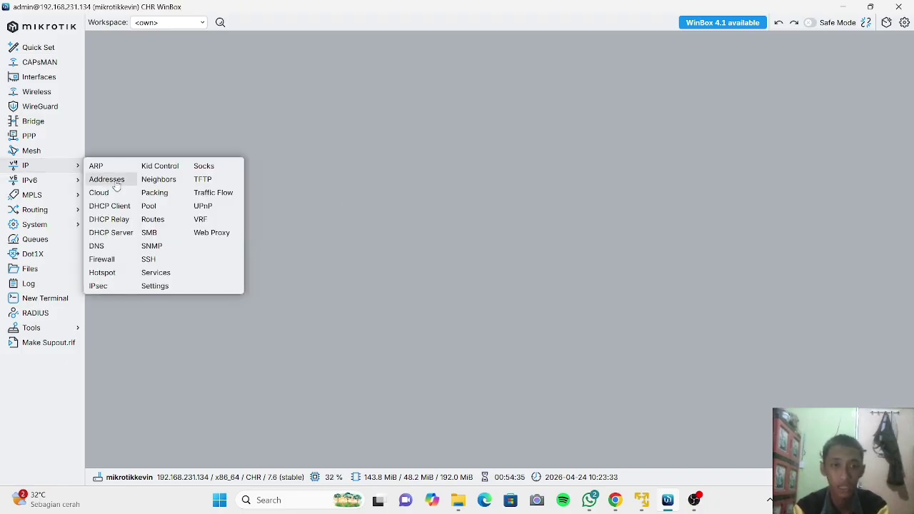
left_click(114, 181)
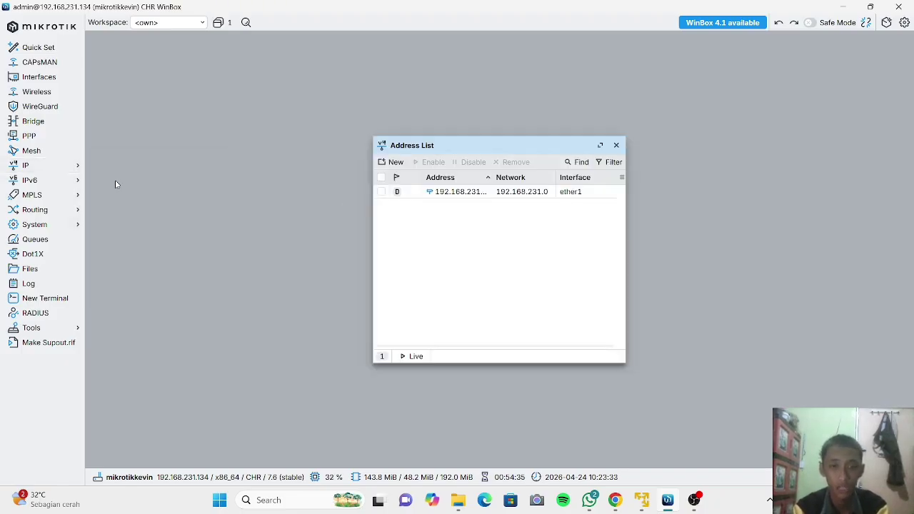
left_click(392, 166)
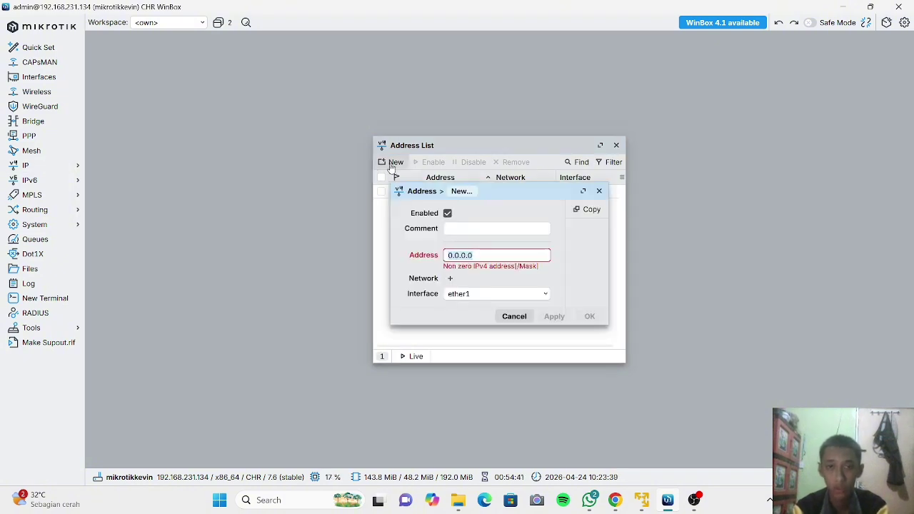
left_click(477, 255)
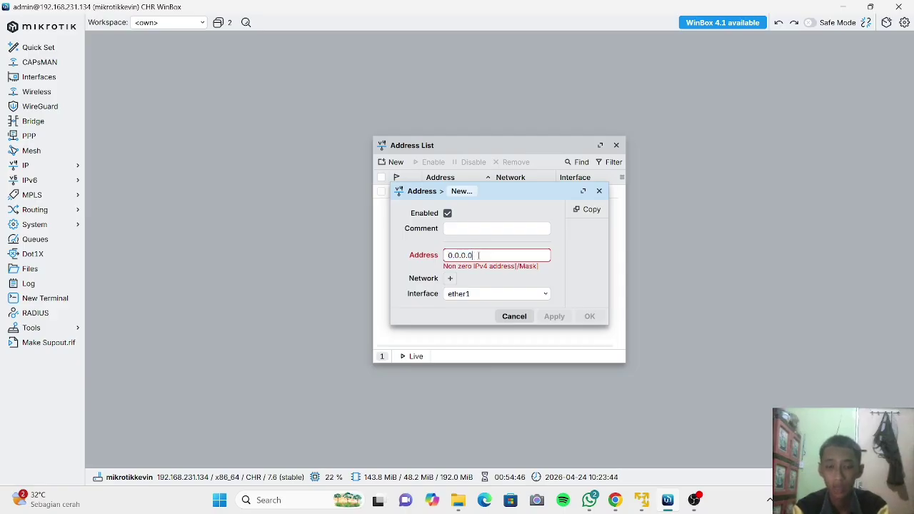
left_click_drag(478, 255, 443, 255)
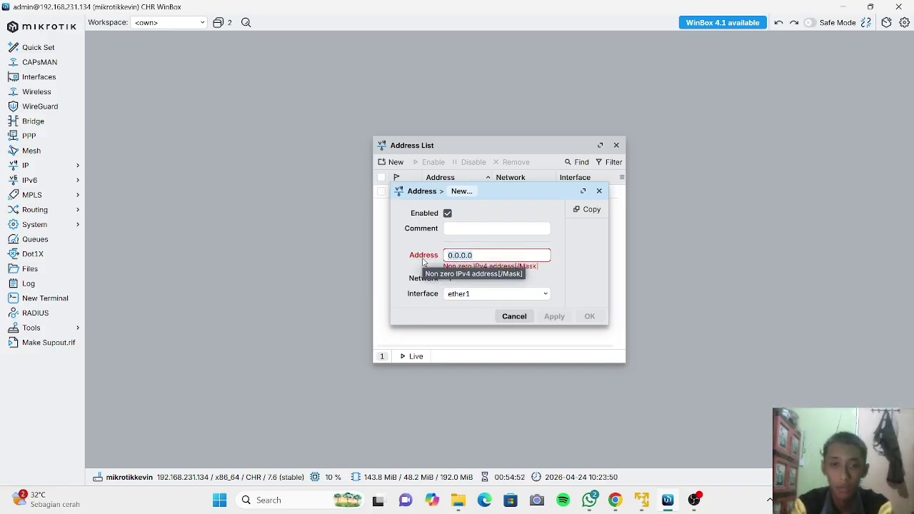
key("BackSpace")
type("192")
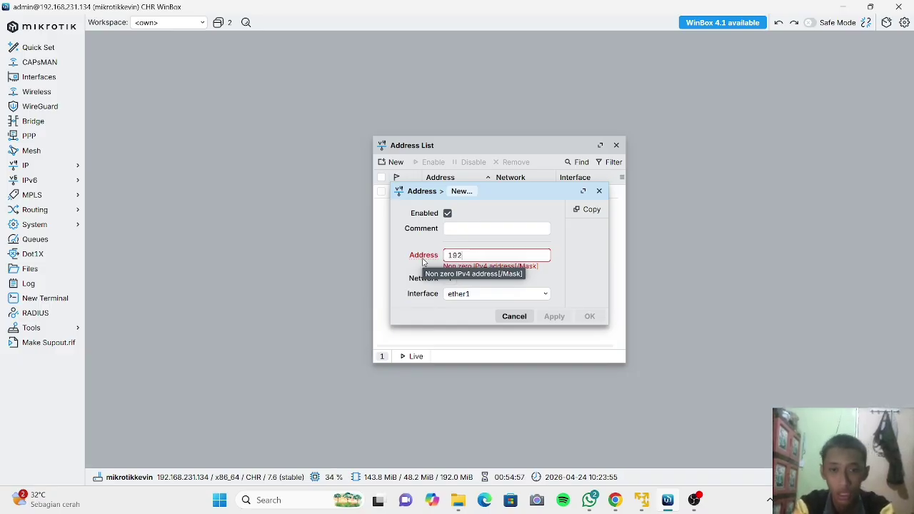
type(".1")
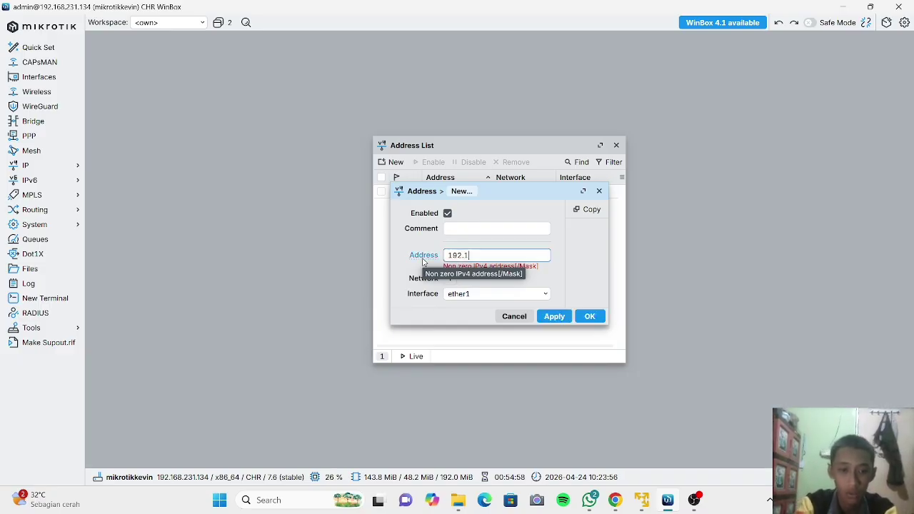
type("68.")
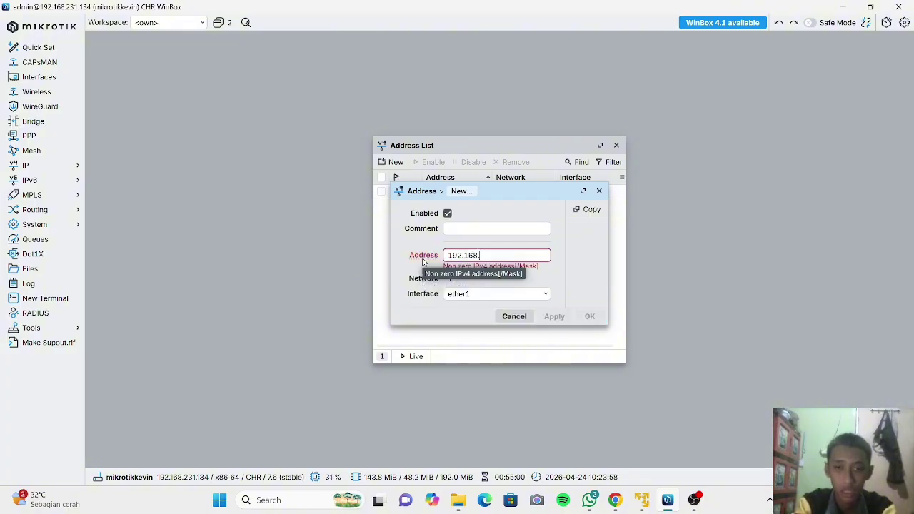
type("10")
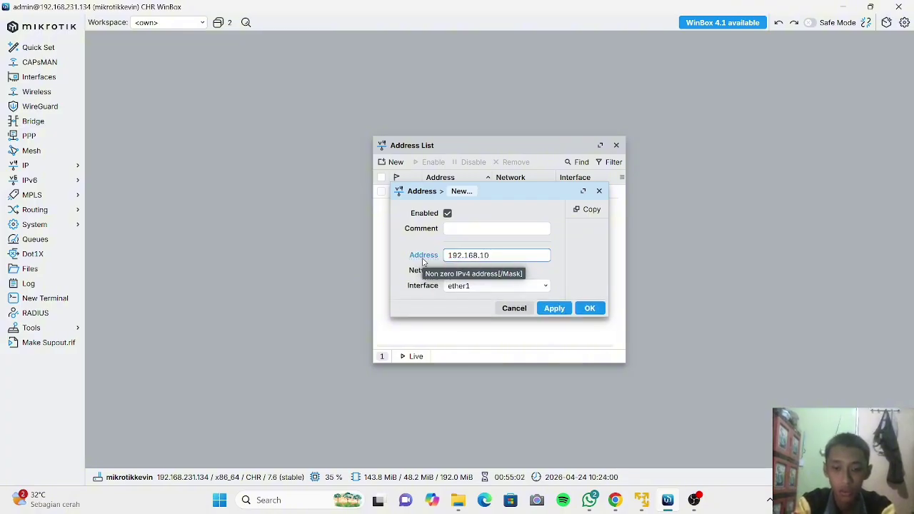
type(".1")
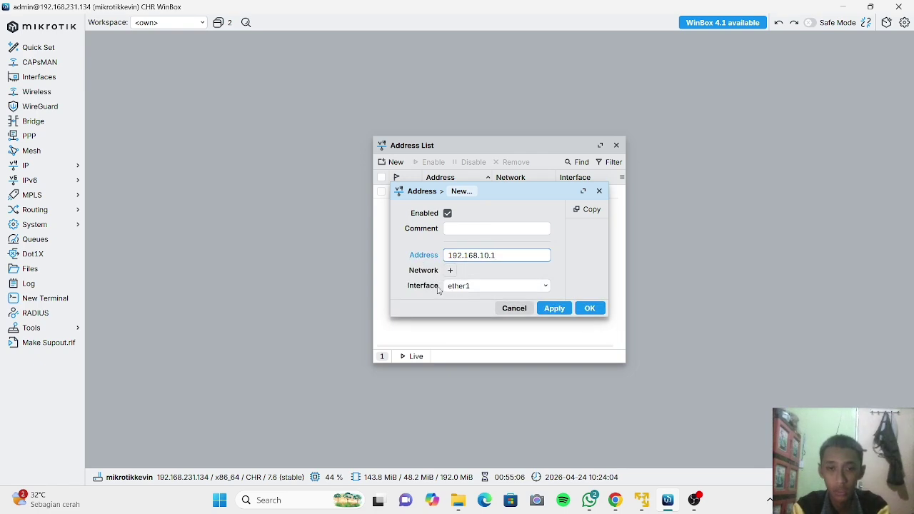
Assign the new address to interface ether2, save it, and close the address list.
left_click(501, 290)
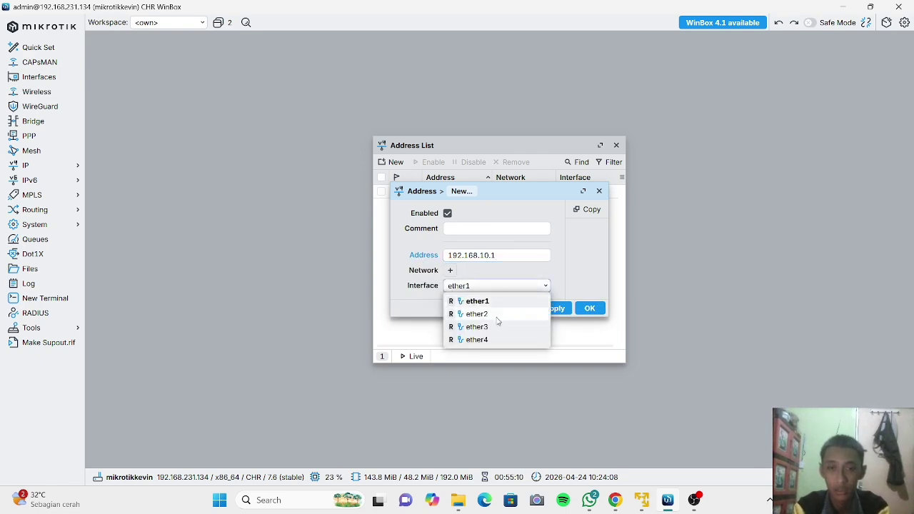
left_click(498, 315)
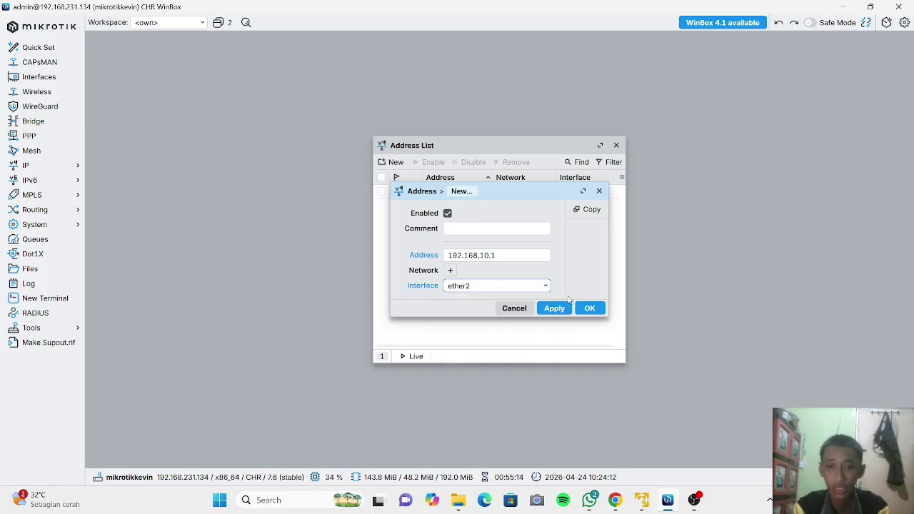
left_click(554, 308)
left_click(556, 307)
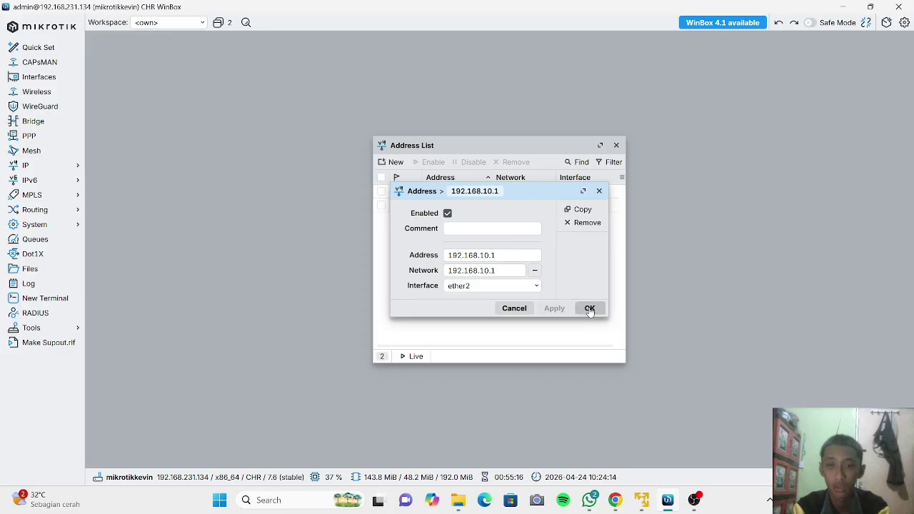
left_click(590, 309)
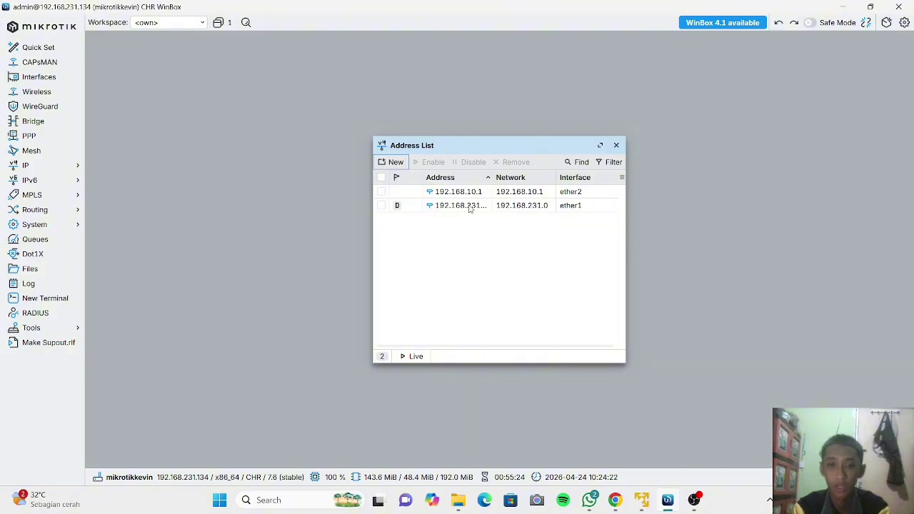
left_click(616, 145)
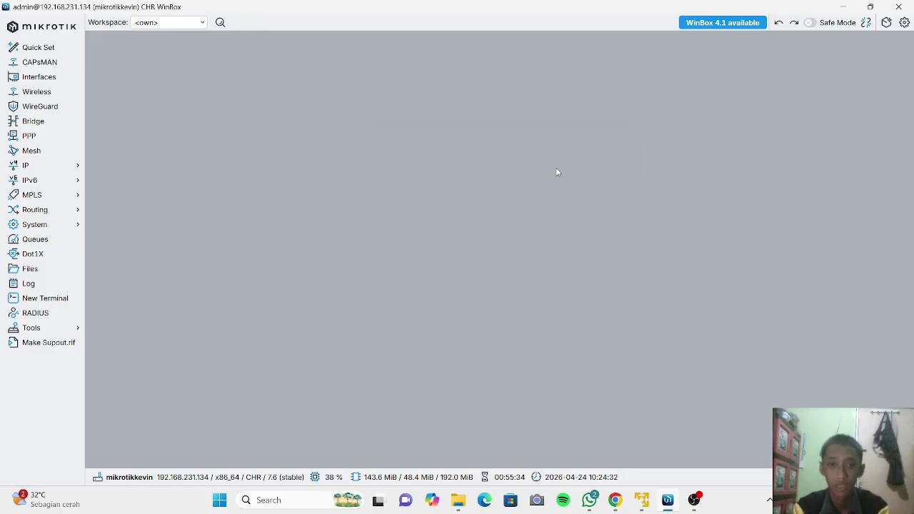
In a new terminal, run 'ip address add address=192.168.30.1/24 interface=ether3'.
left_click(58, 301)
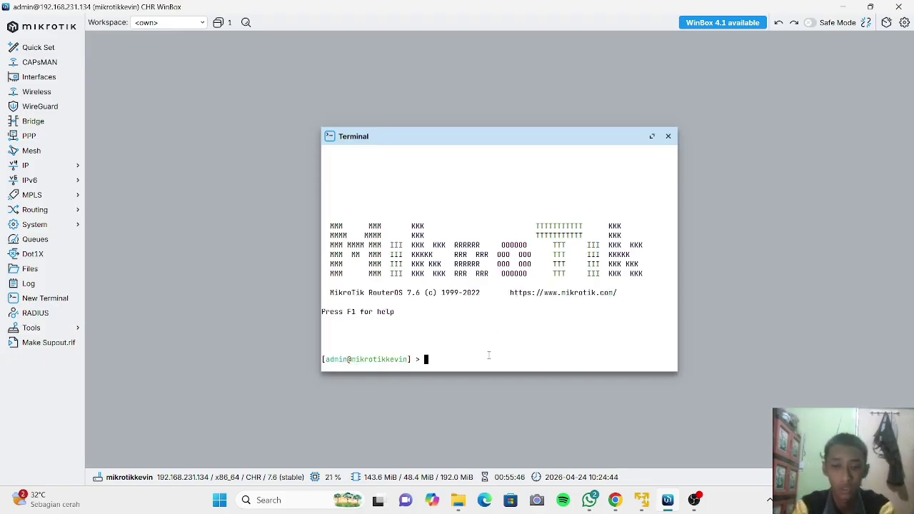
type("i")
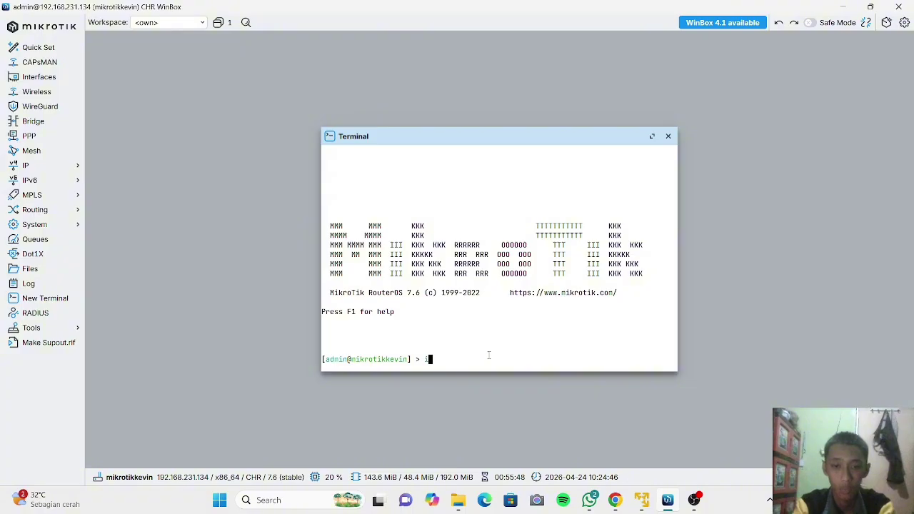
type("p address ")
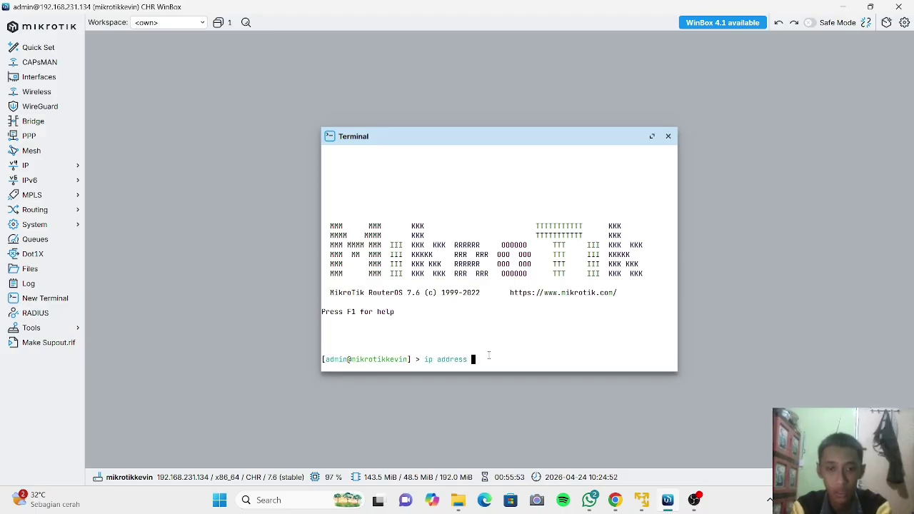
type("add")
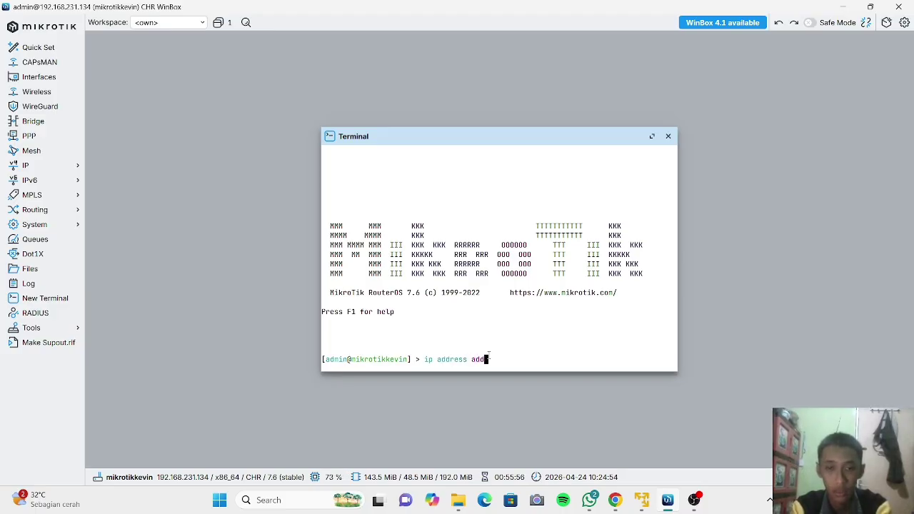
type(" addr")
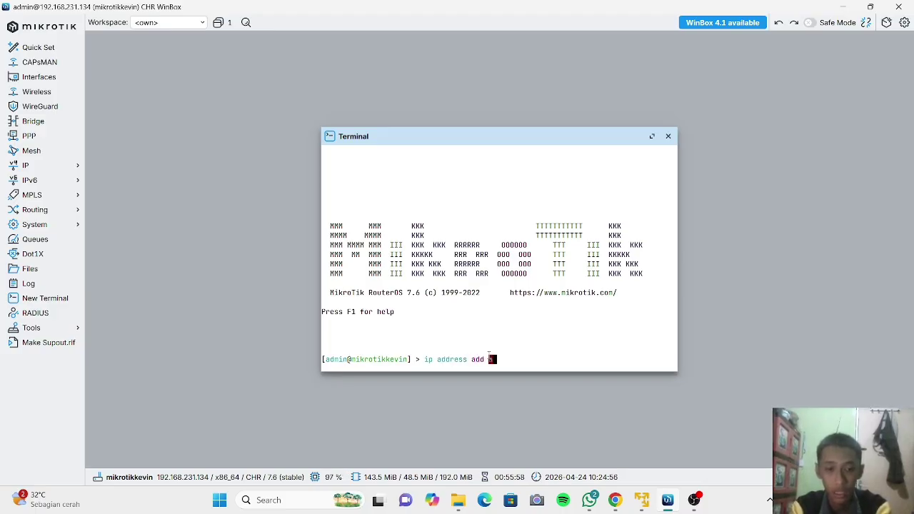
type("ess")
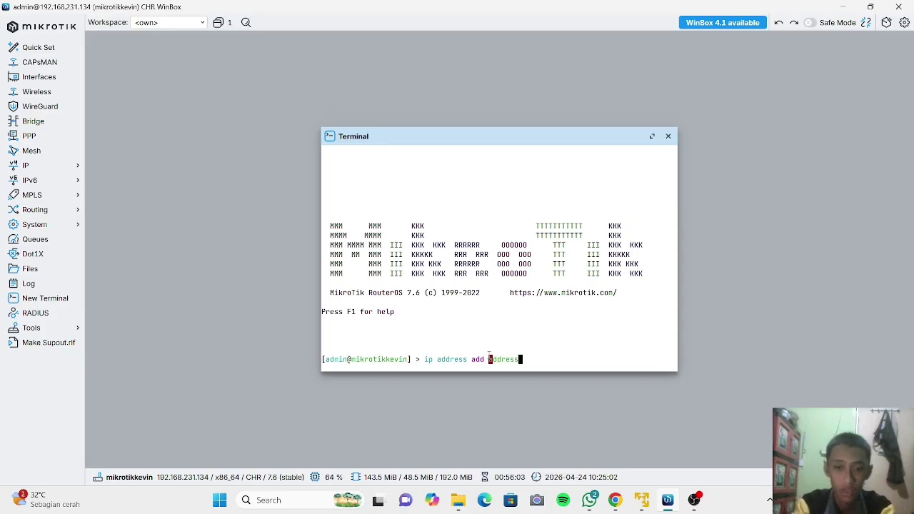
type("=")
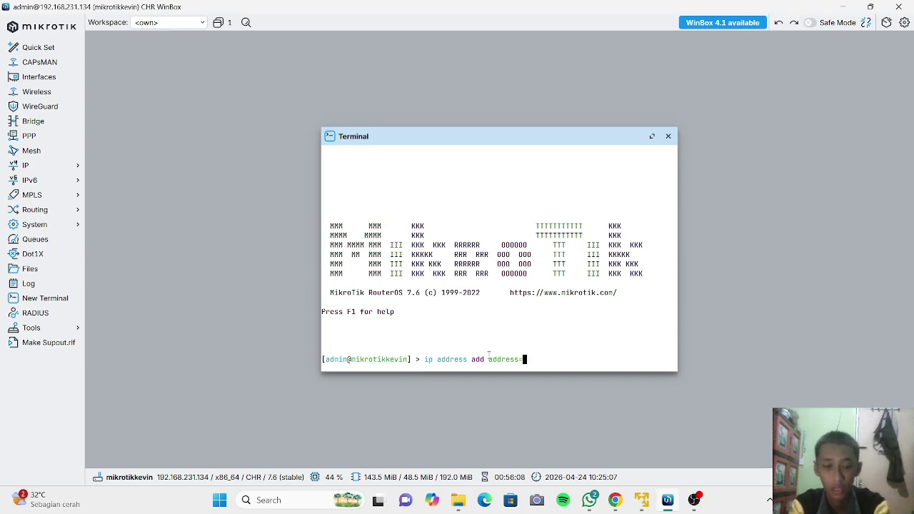
type("1")
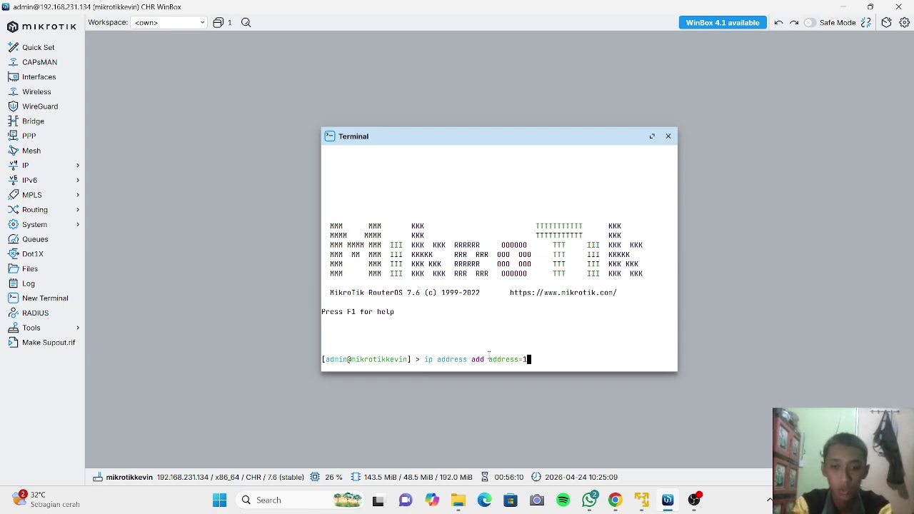
type("92")
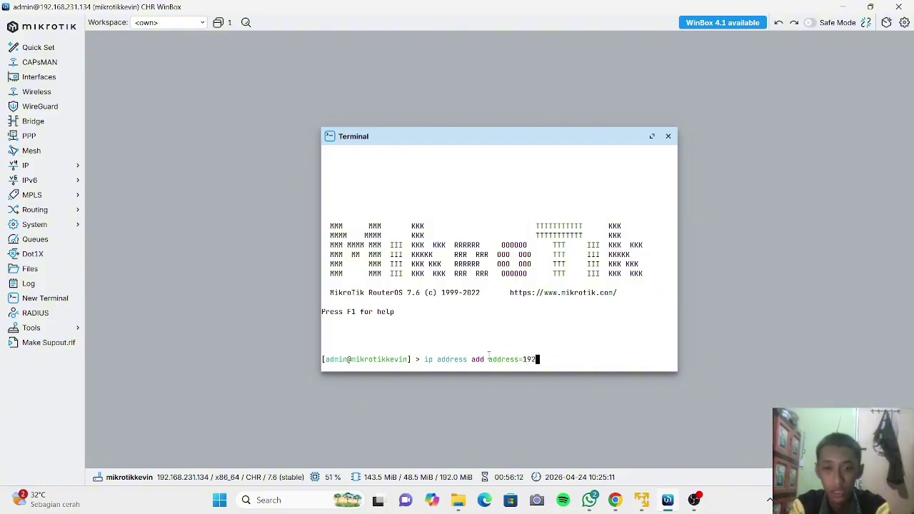
type(".")
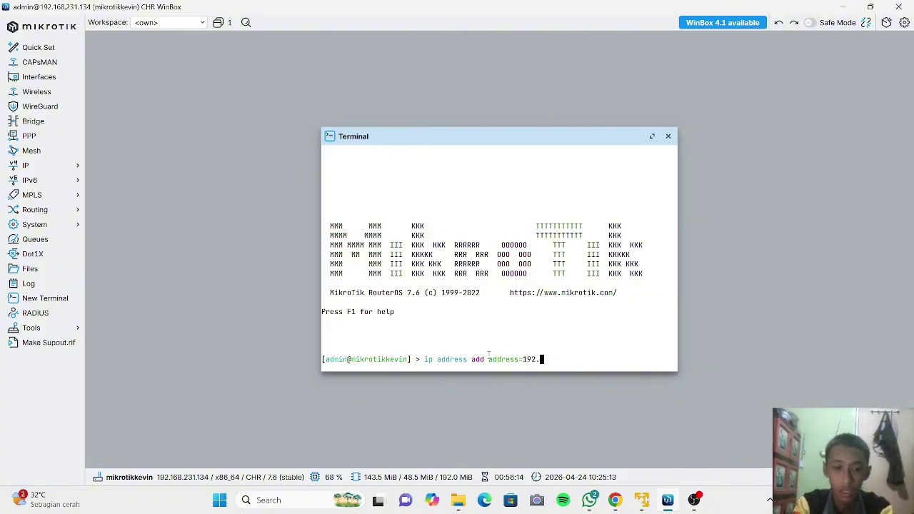
type("168")
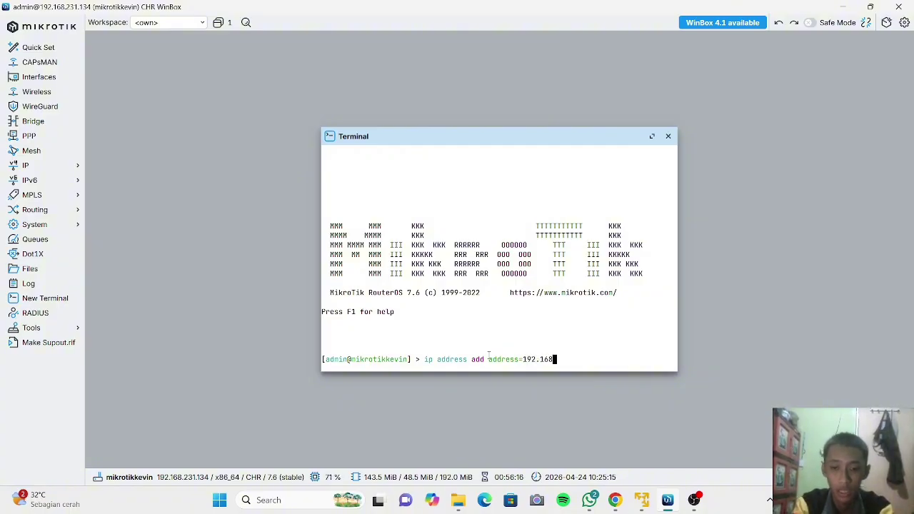
type(".30.1/24")
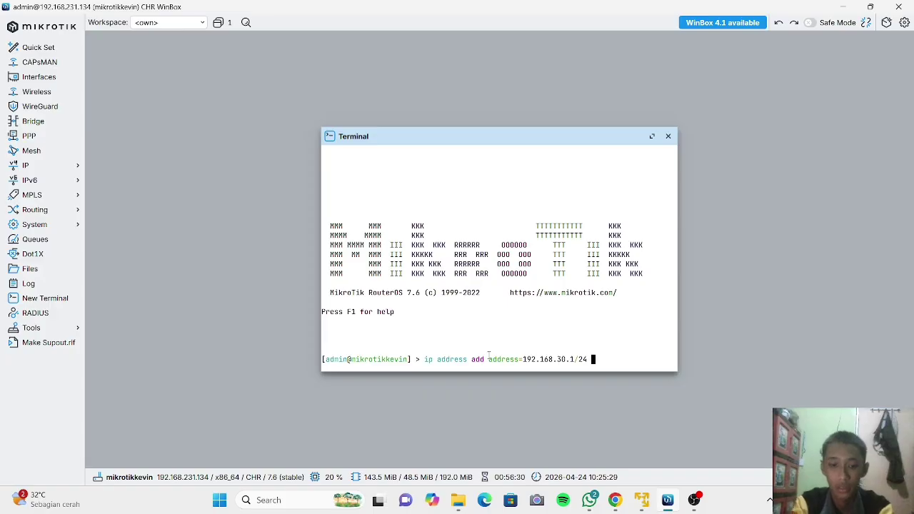
type("i")
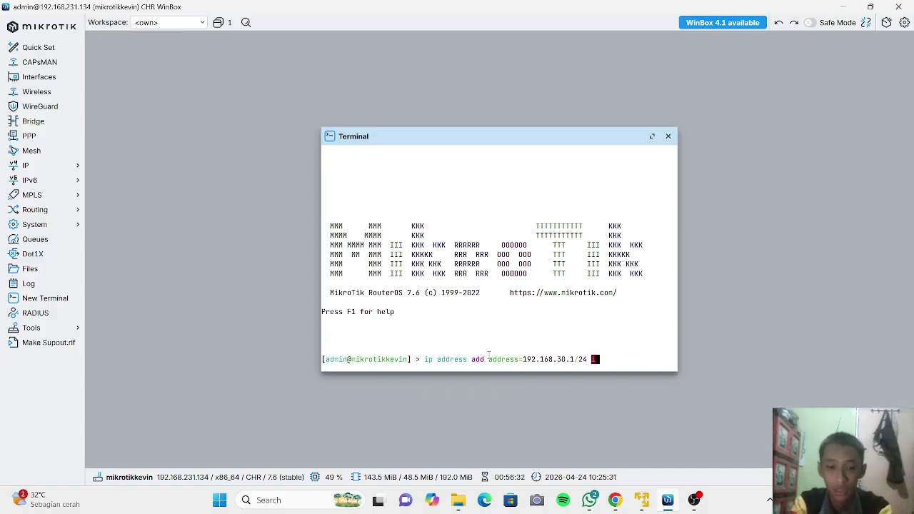
type("nter")
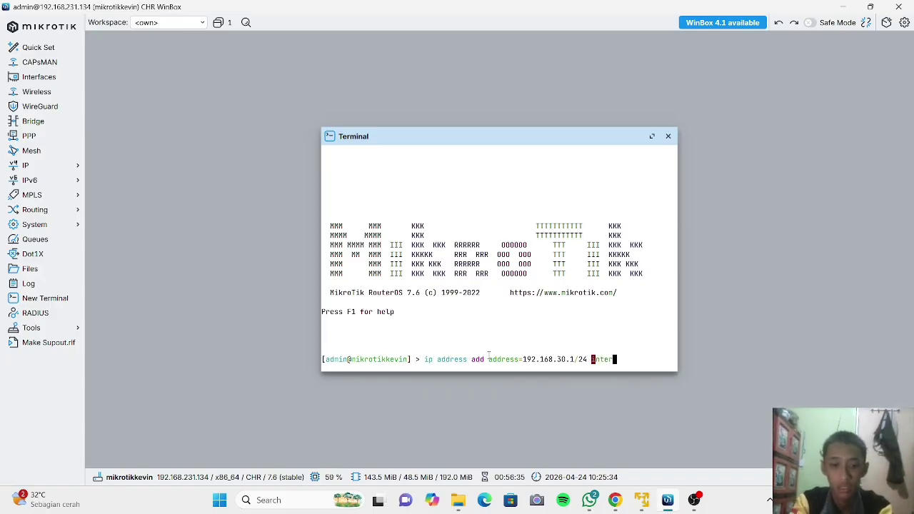
type("face")
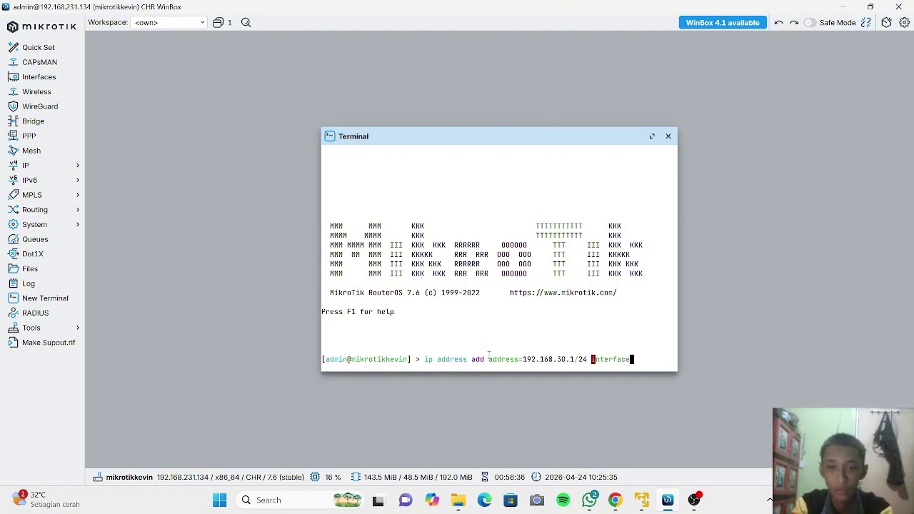
type("=")
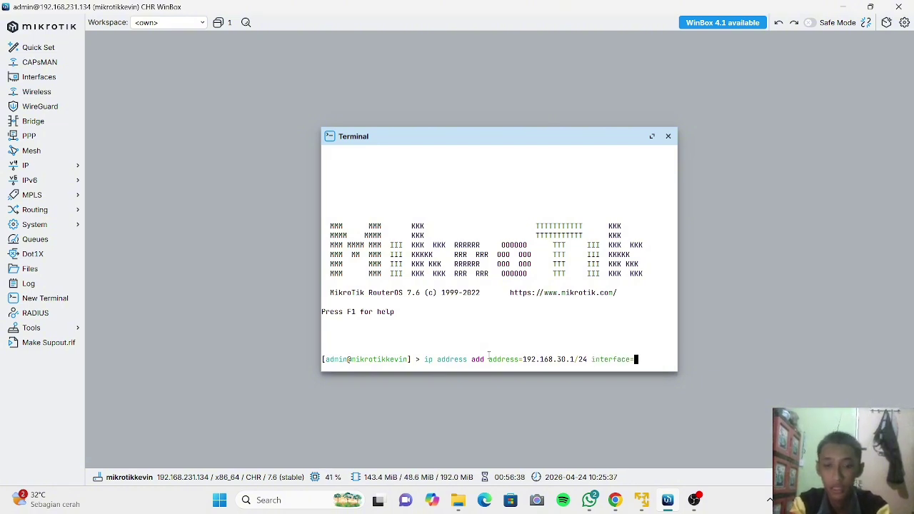
type("ether")
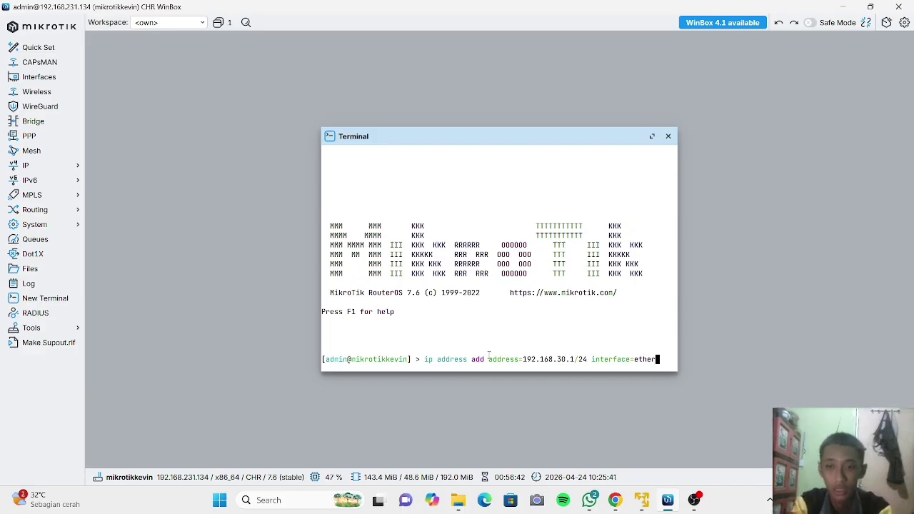
type("3")
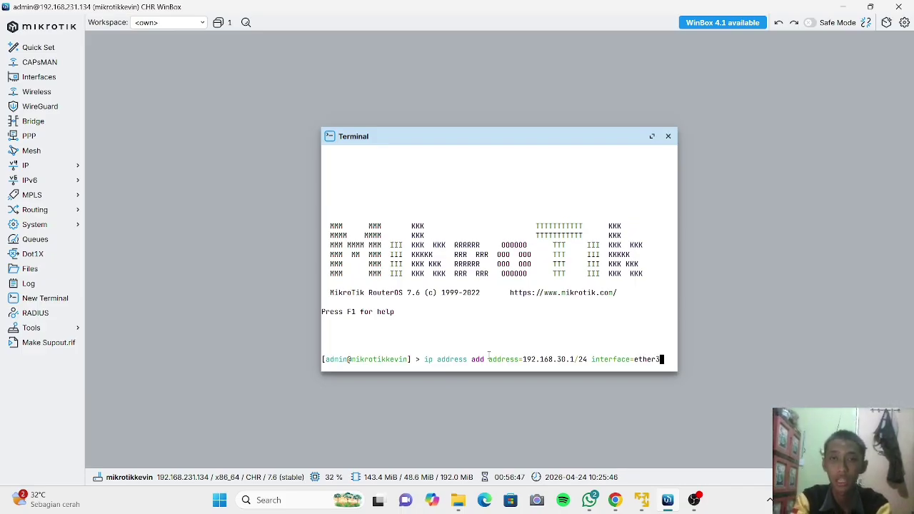
key("Return")
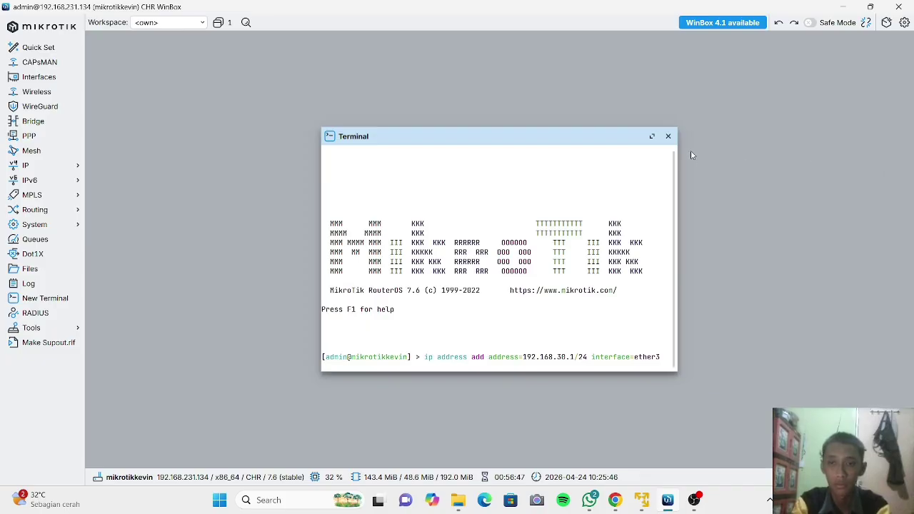
Close the terminal and check the address list for the new 192.168.30.0 ether3 entry.
left_click(668, 137)
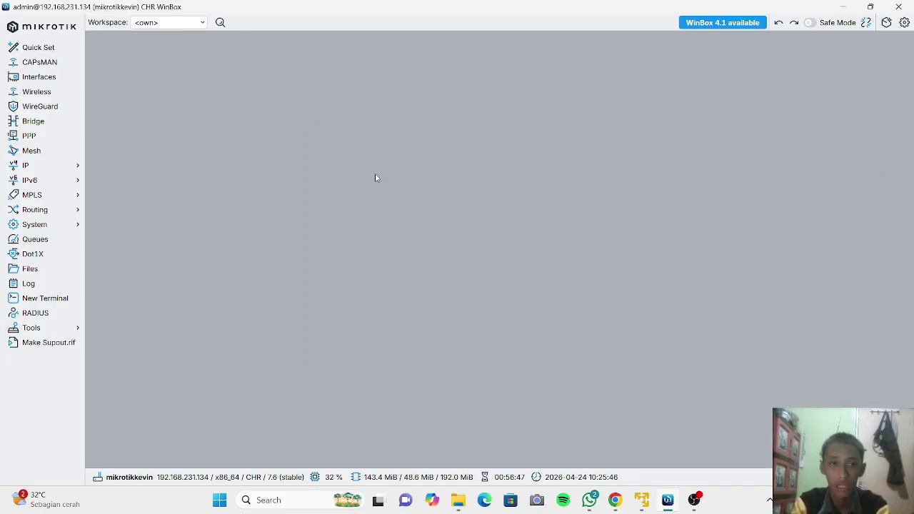
left_click(54, 165)
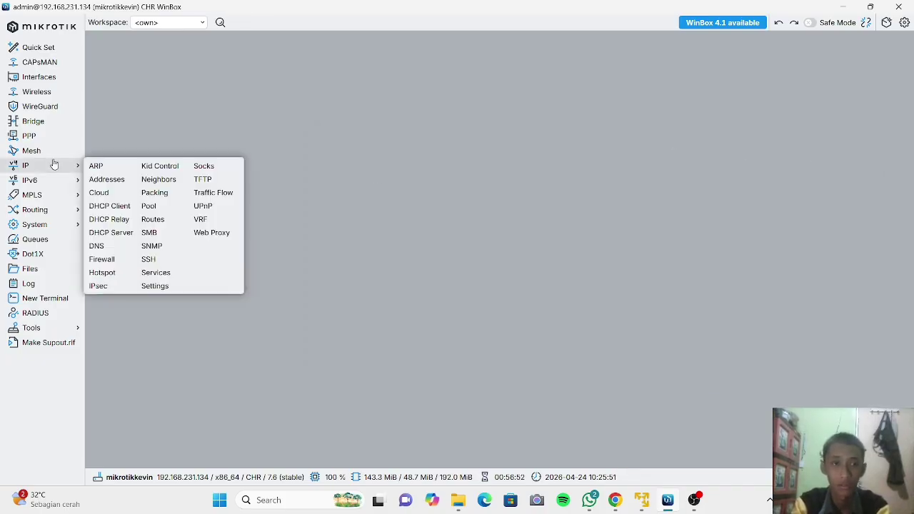
left_click(98, 180)
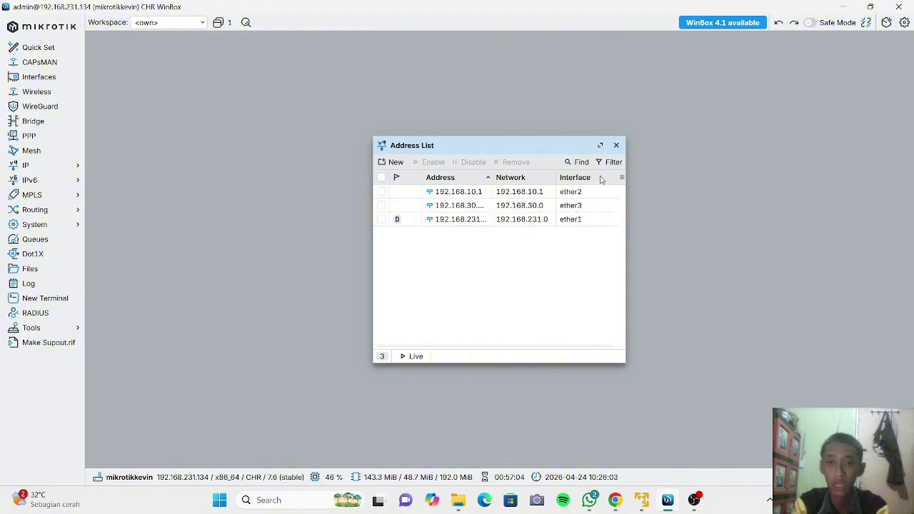
left_click(615, 145)
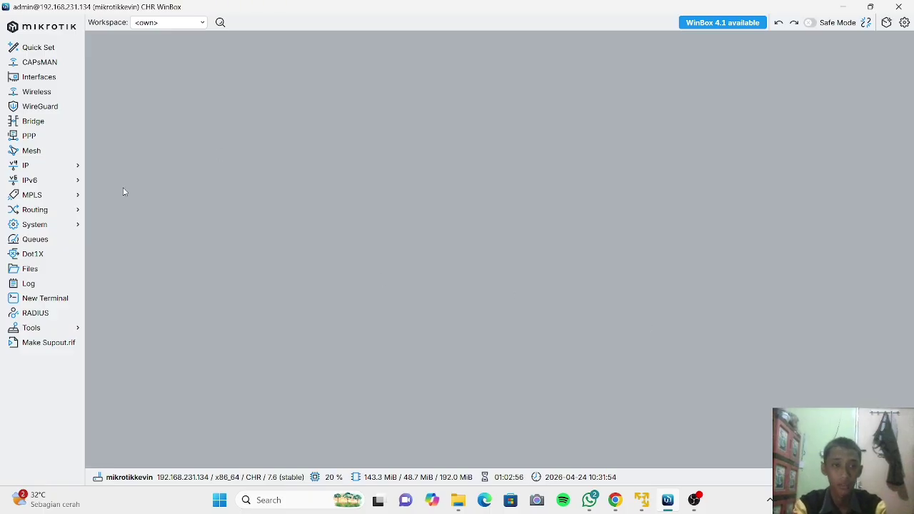
Review the 192.168.30.0 ether3 entry in the address list, then start a new terminal session.
left_click(50, 172)
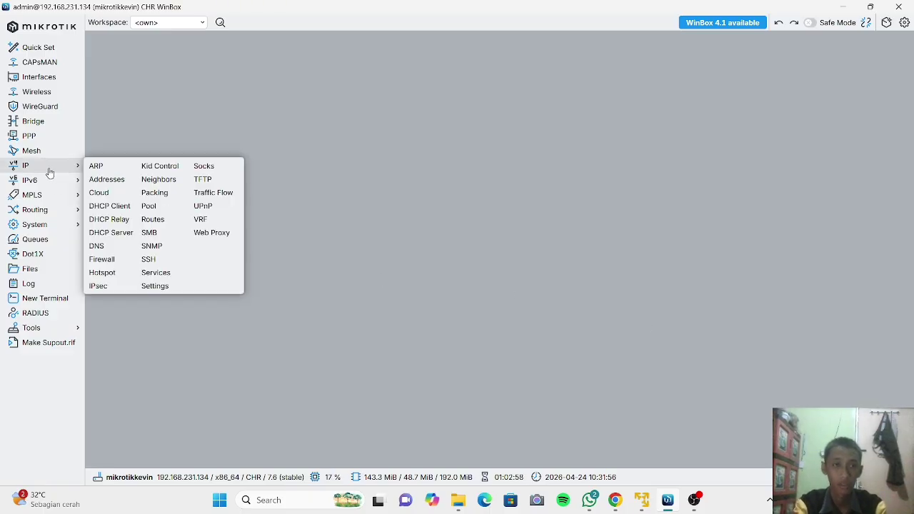
left_click(107, 180)
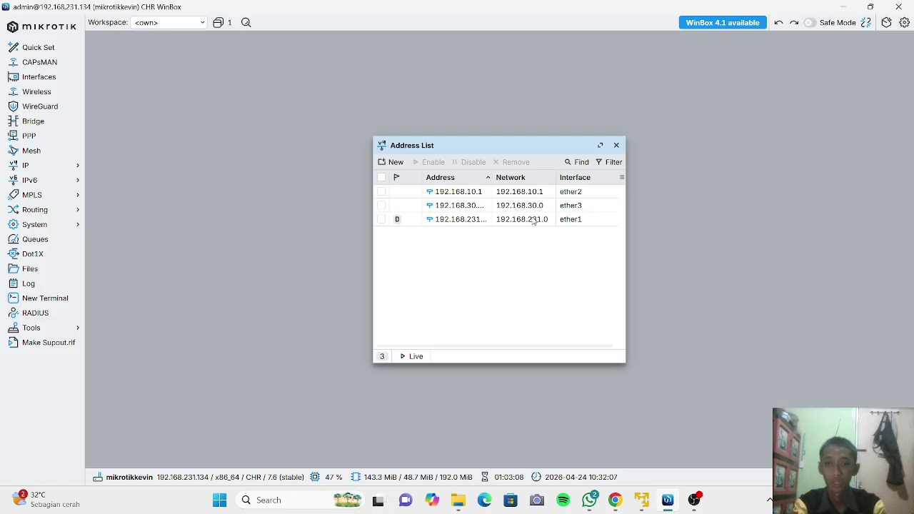
left_click(381, 205)
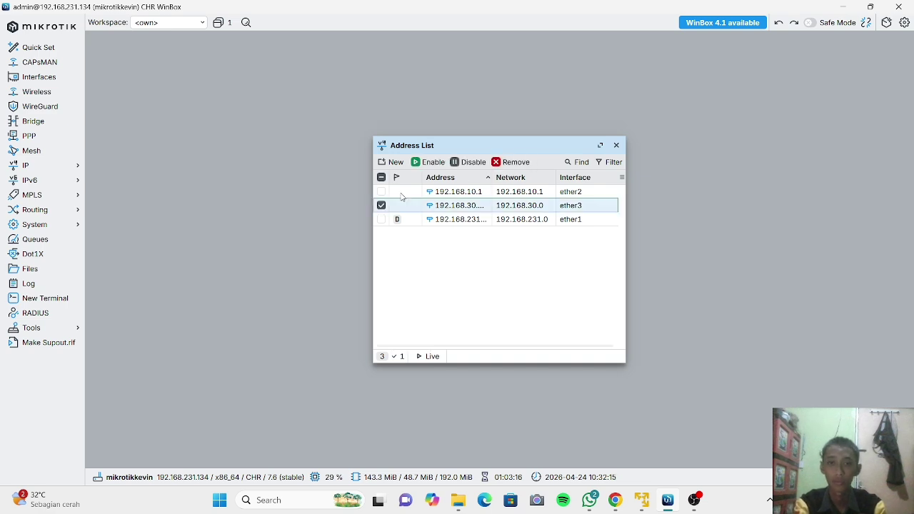
left_click(381, 205)
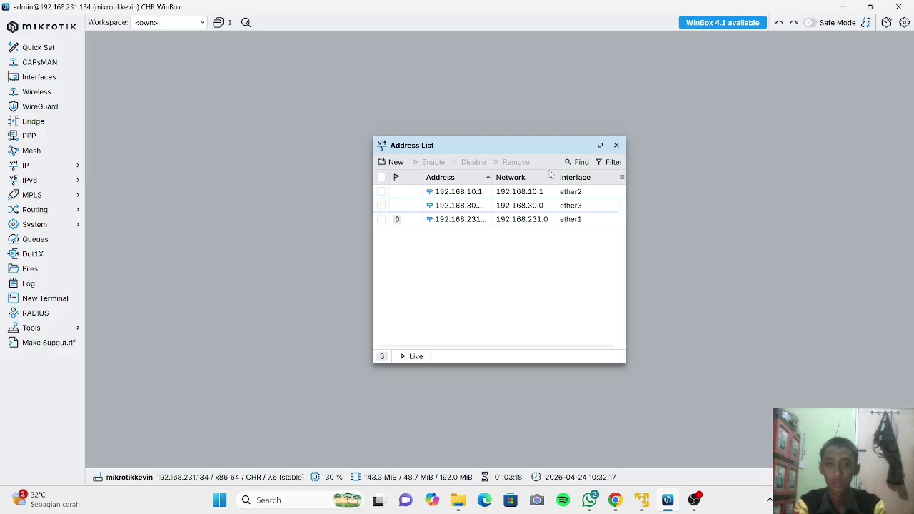
left_click(615, 147)
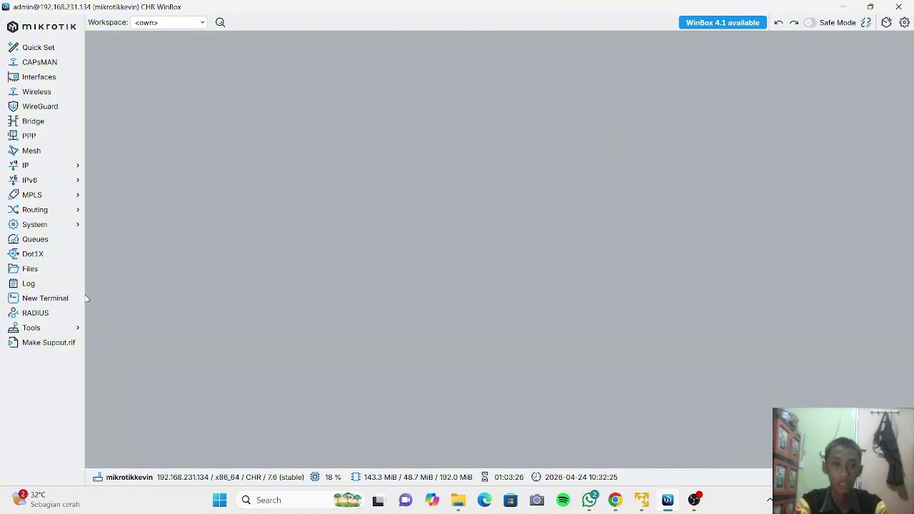
left_click(64, 303)
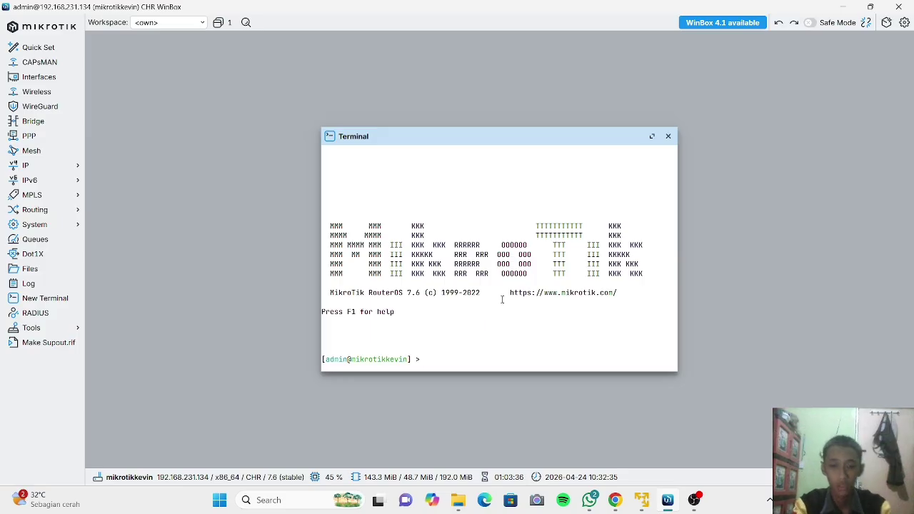
Delete address entry number 2 by running 'ip address remove number=2'.
type("i")
type("p a")
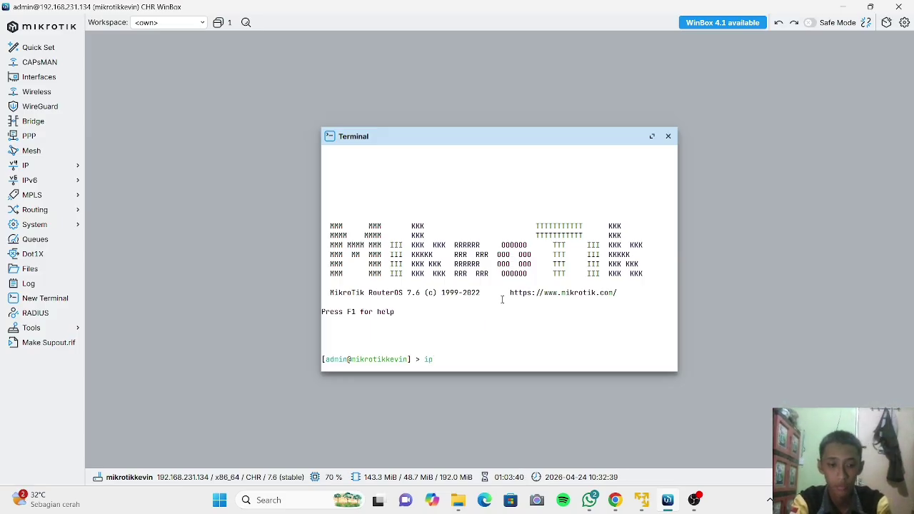
type("dd")
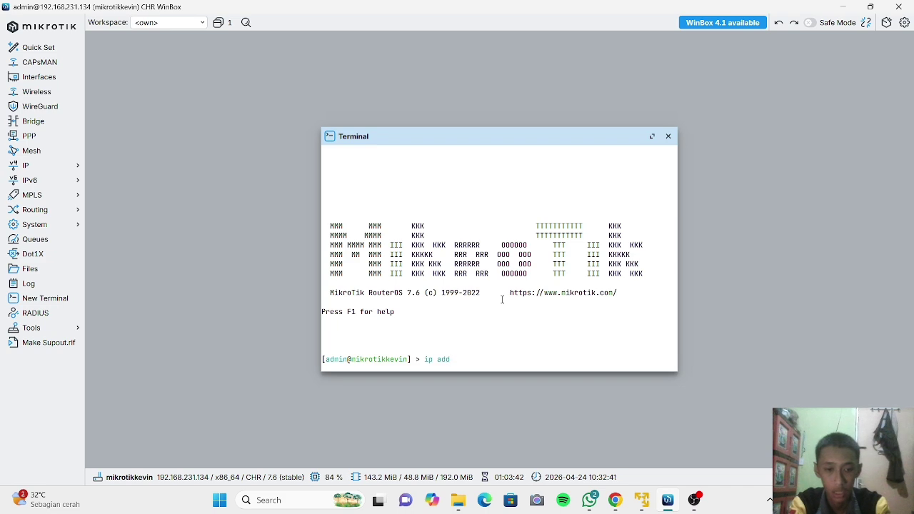
type("ress ")
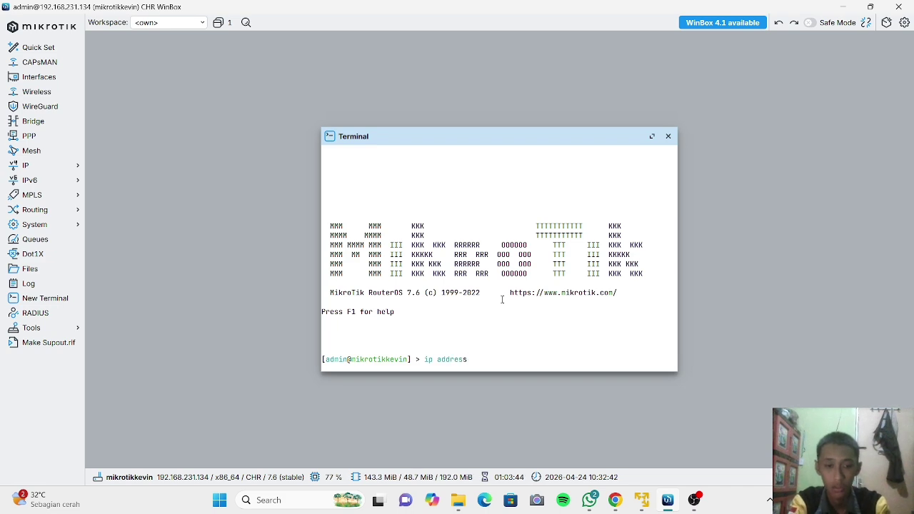
type("remove")
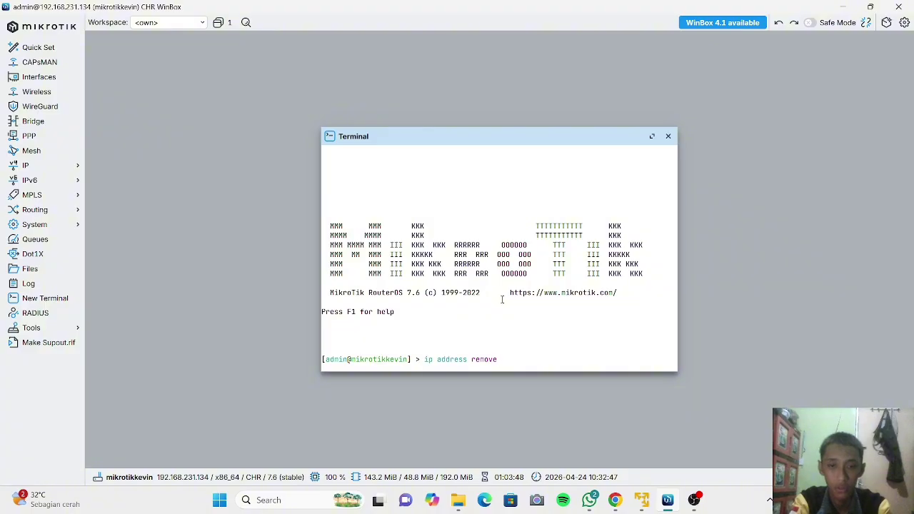
type(" number")
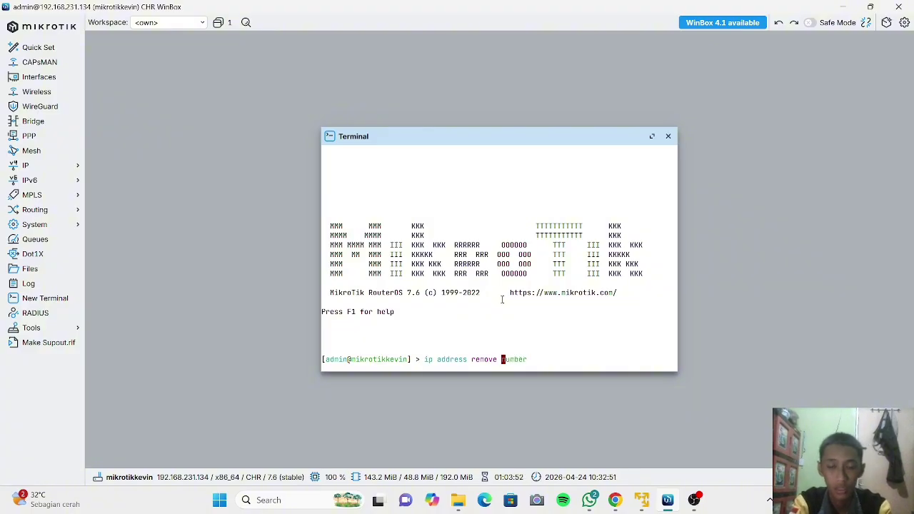
key("Tab")
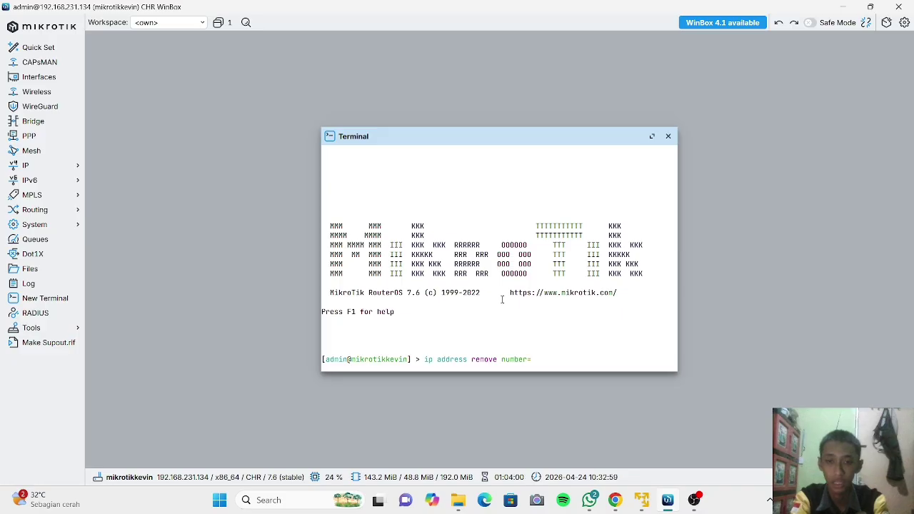
type("2")
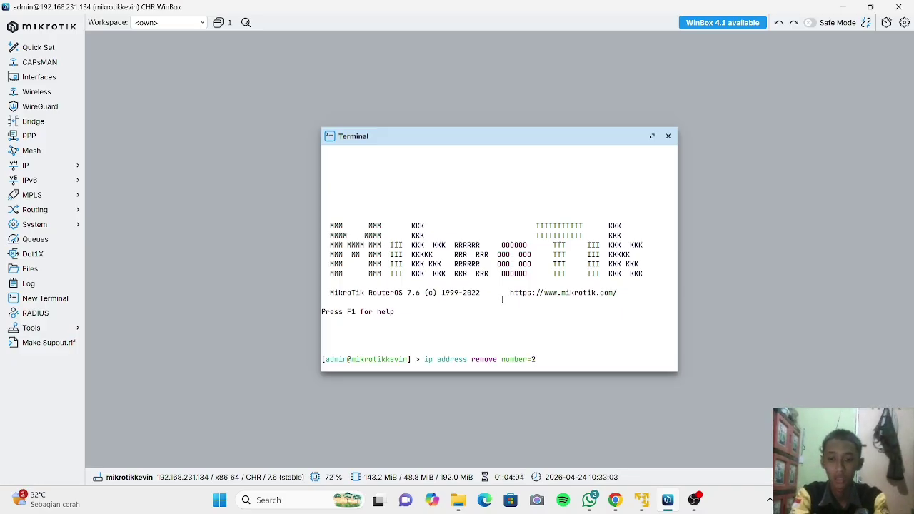
key("Return")
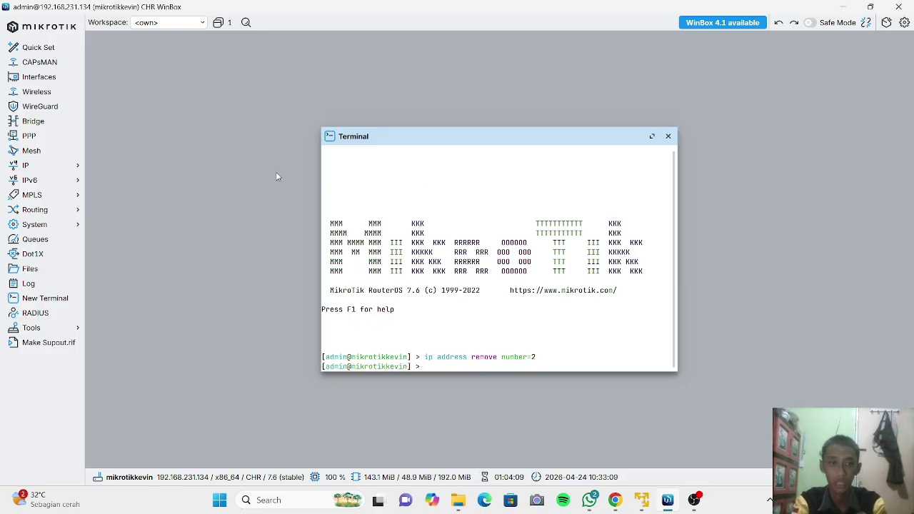
Confirm the ether3 address is gone from the address list, then close the terminal.
left_click(49, 167)
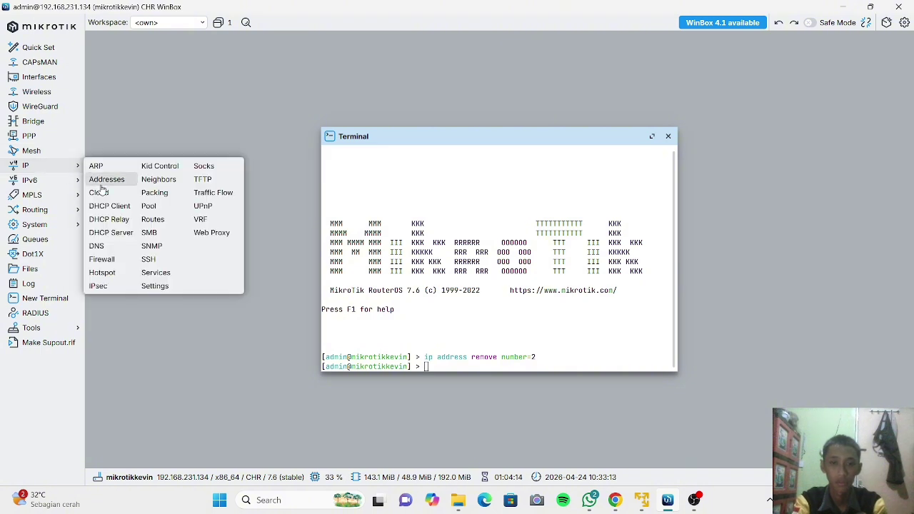
left_click(107, 180)
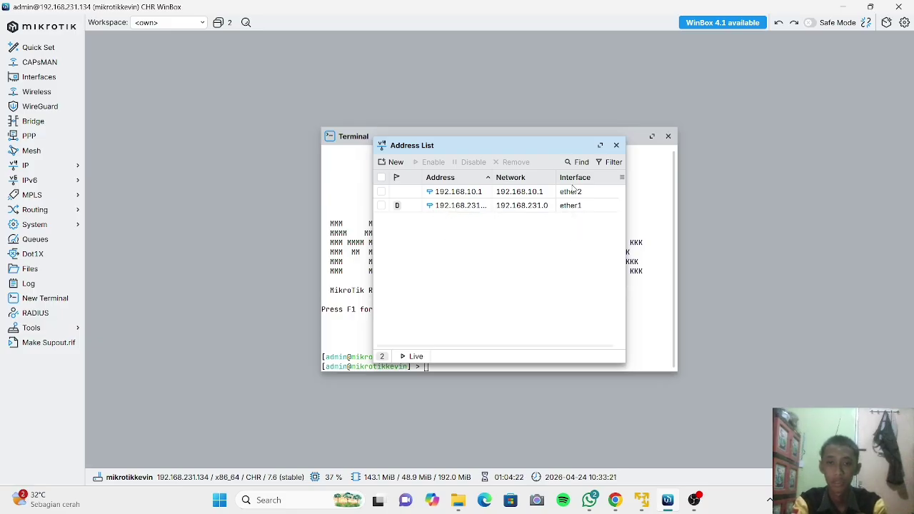
left_click(616, 146)
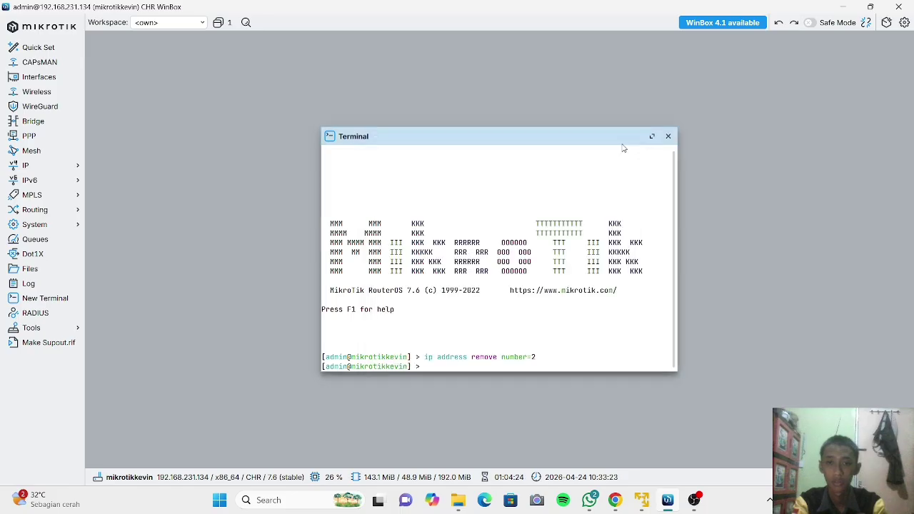
left_click(667, 137)
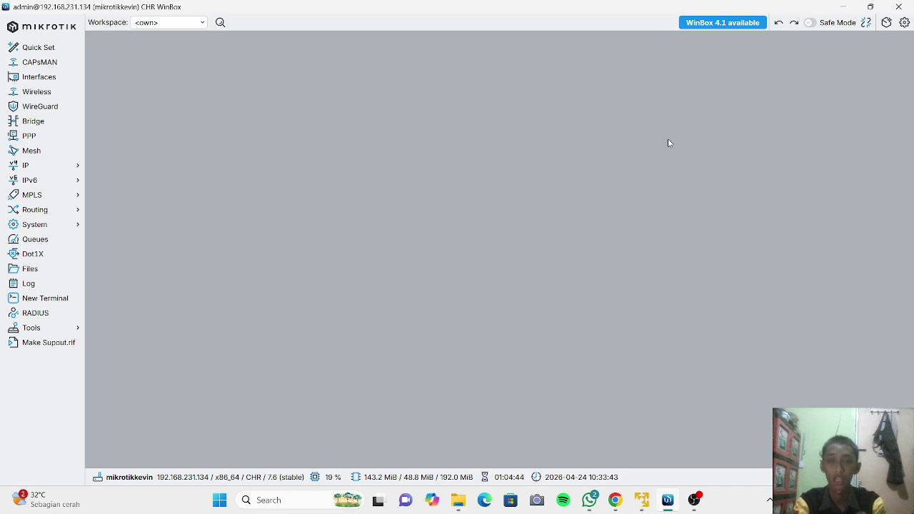
Review the 192.168.10.1 ether2 entry in the address list, then start a new terminal session.
left_click(48, 167)
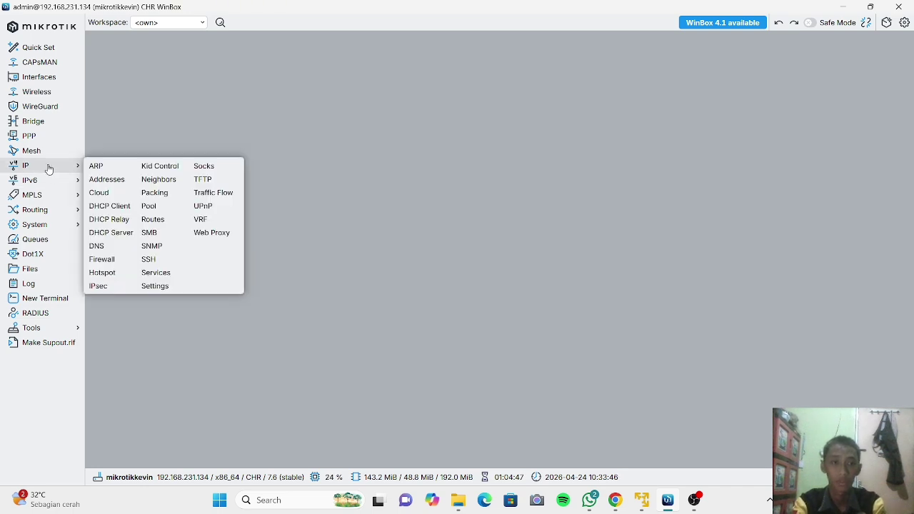
left_click(112, 180)
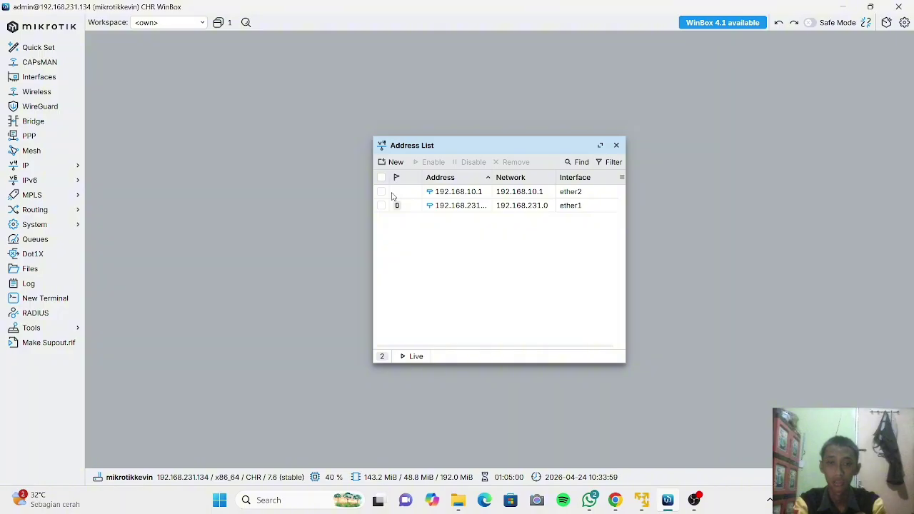
left_click(392, 196)
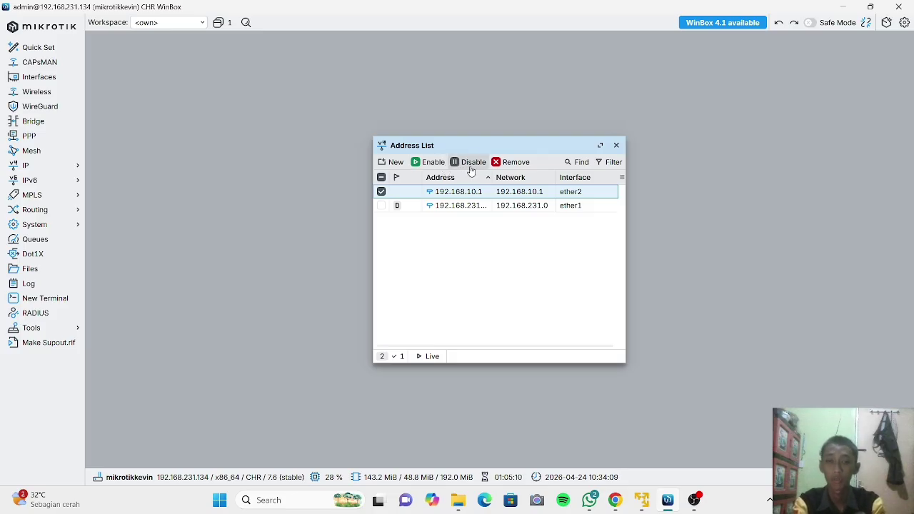
left_click(381, 192)
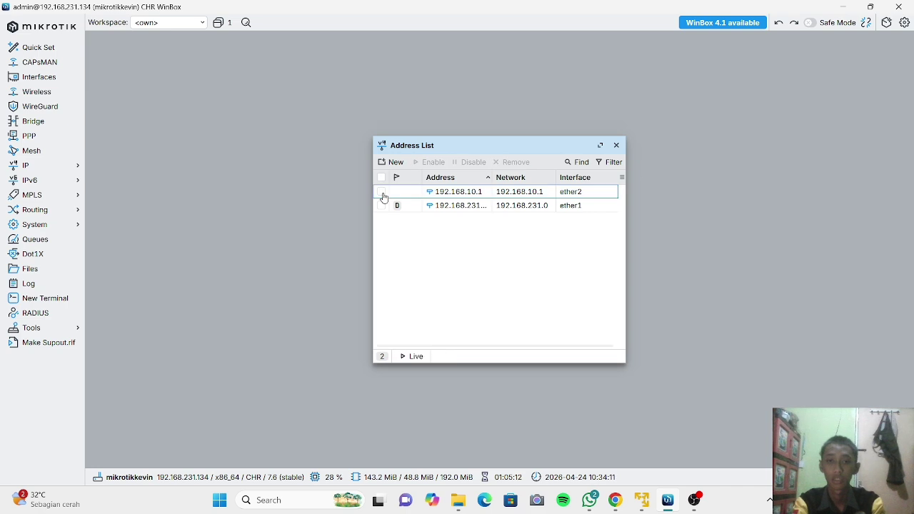
left_click(616, 146)
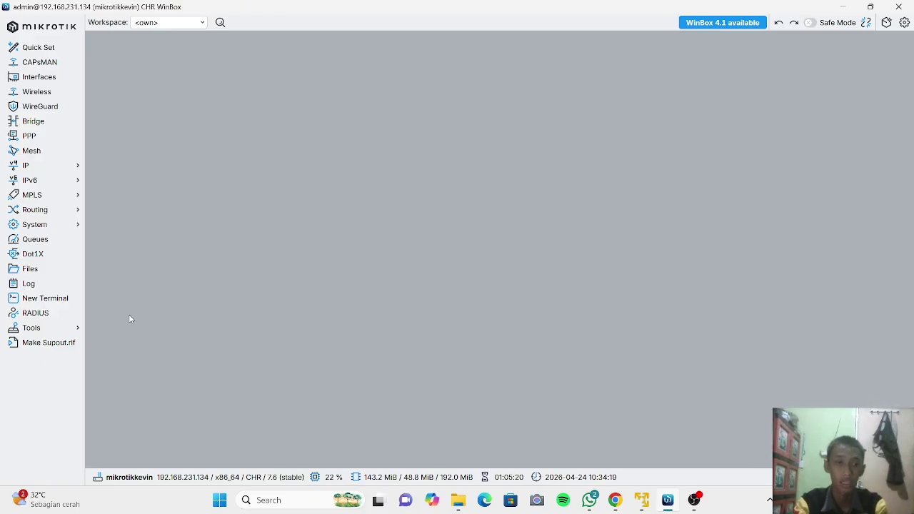
left_click(64, 305)
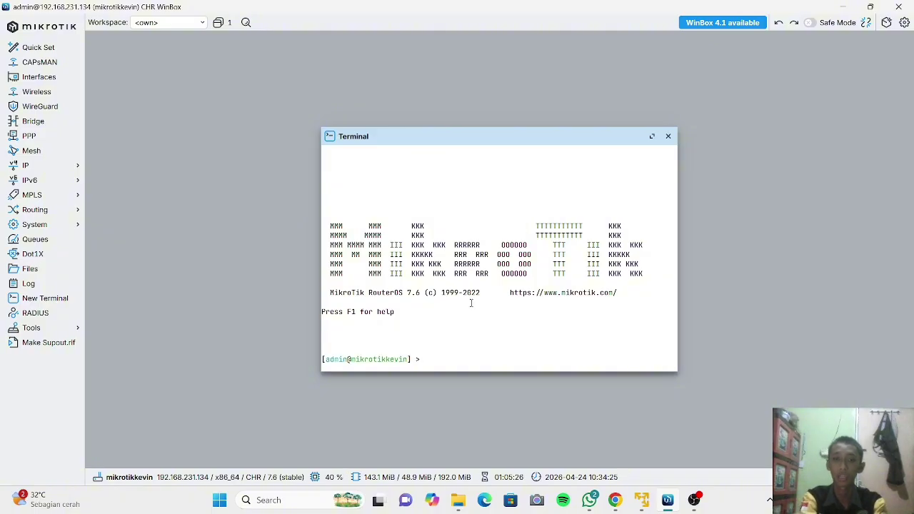
Disable address entry number 1 by running 'ip address disable number=1'.
type("ip")
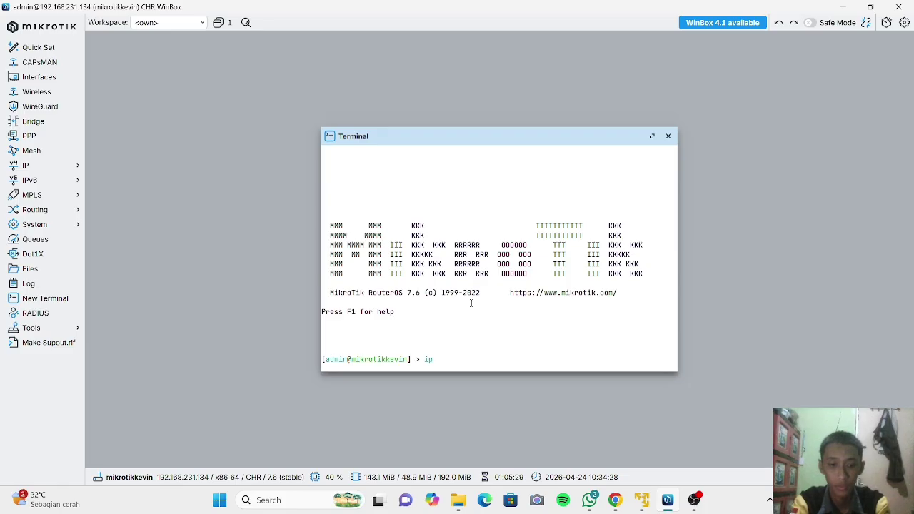
type(" addre")
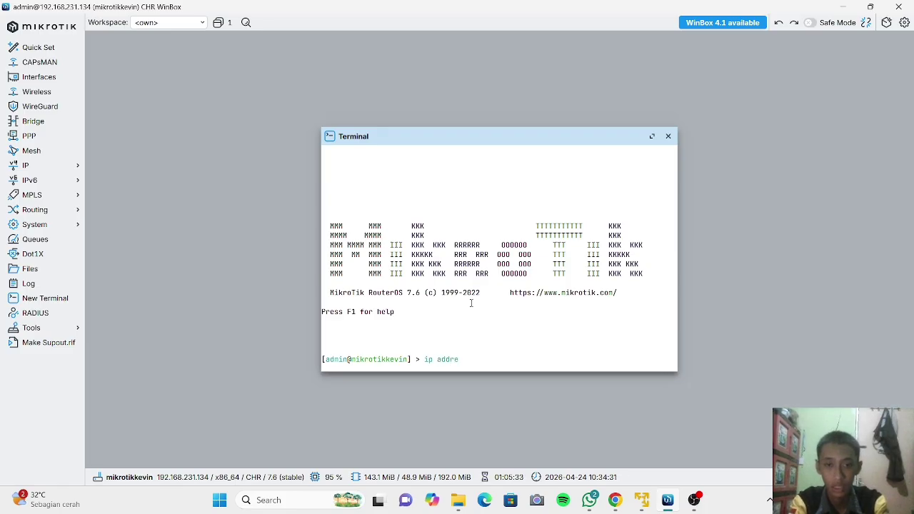
type("ss")
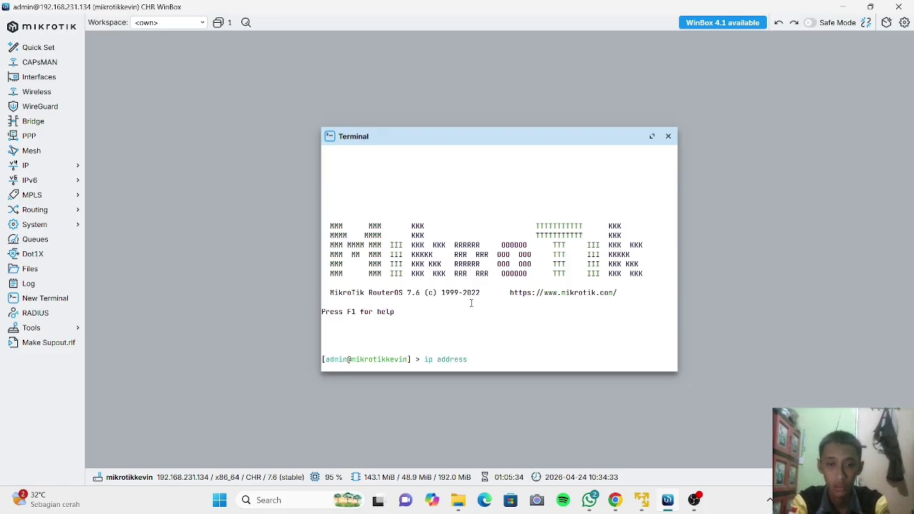
type(" di")
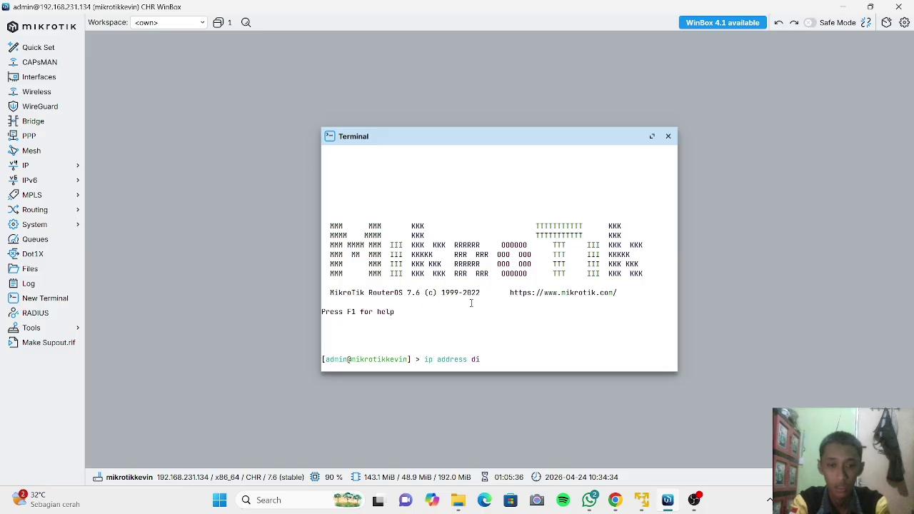
type("sable")
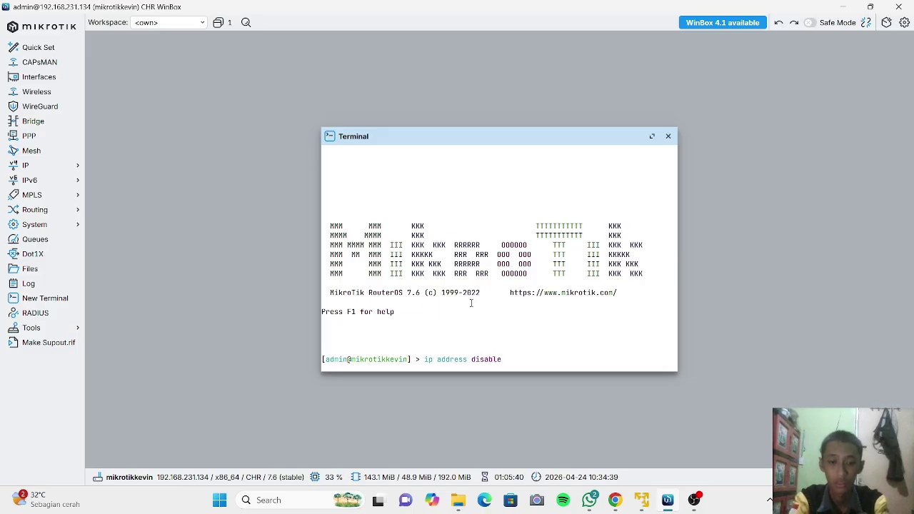
type(" number")
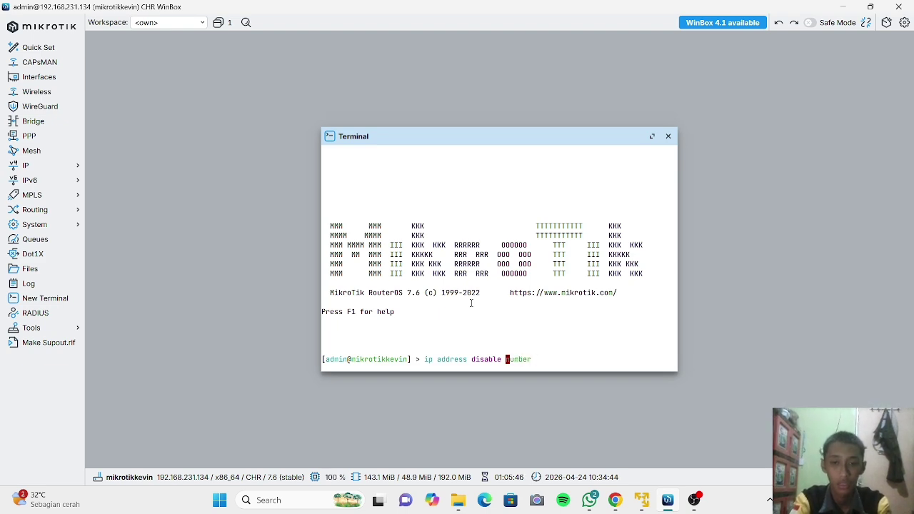
type("=")
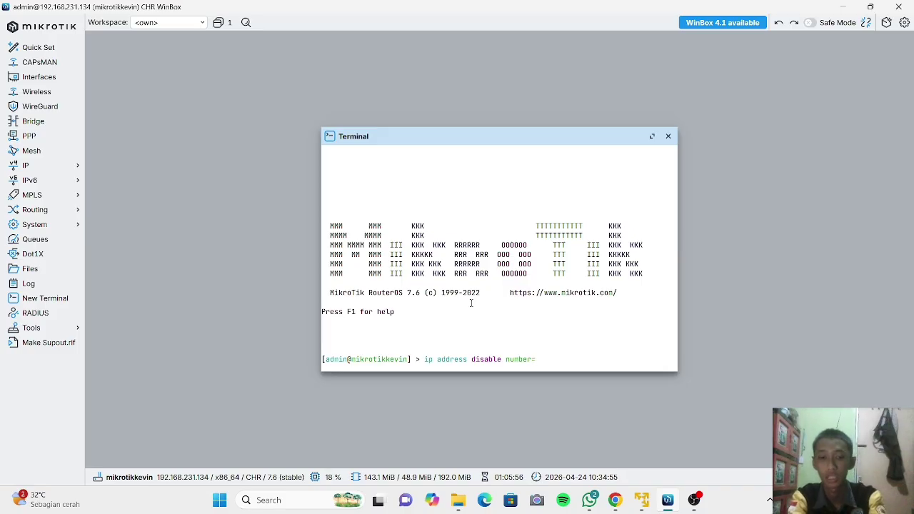
type("1")
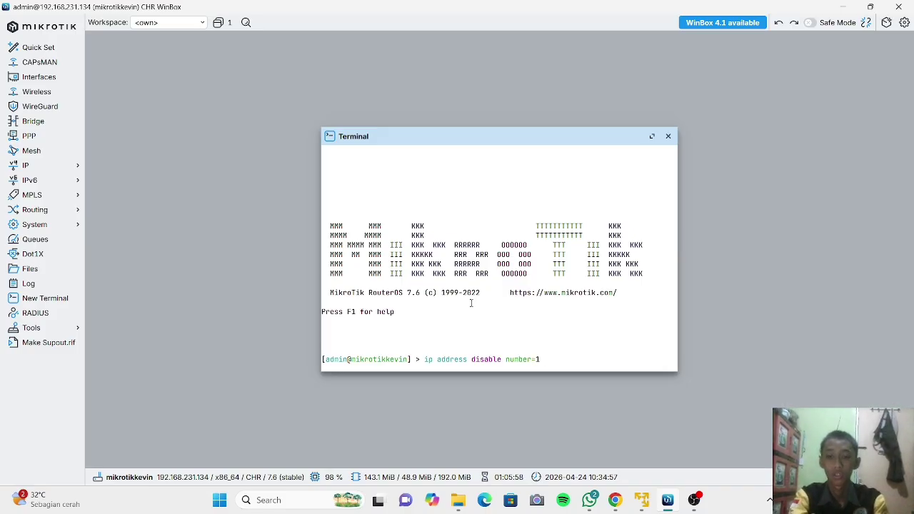
key("Return")
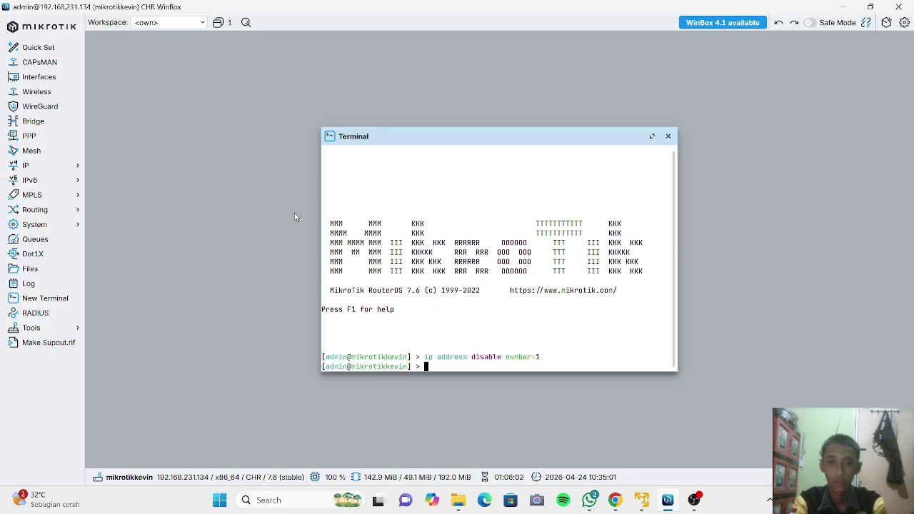
Check that the address list shows the ether2 address disabled, then open a fresh terminal.
left_click(66, 166)
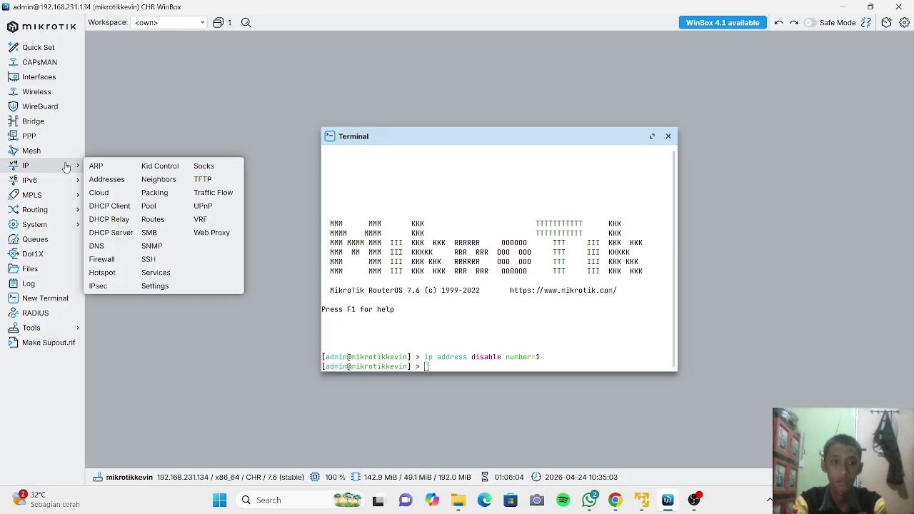
left_click(105, 180)
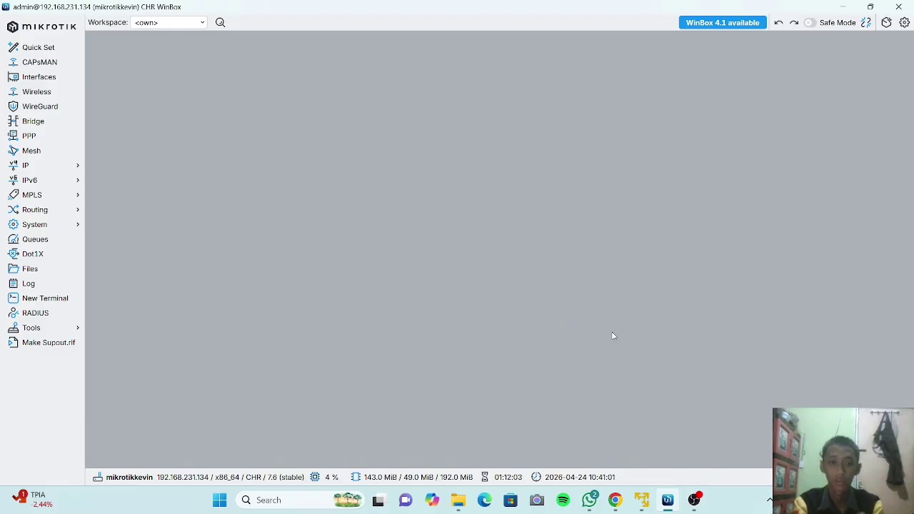
left_click(65, 306)
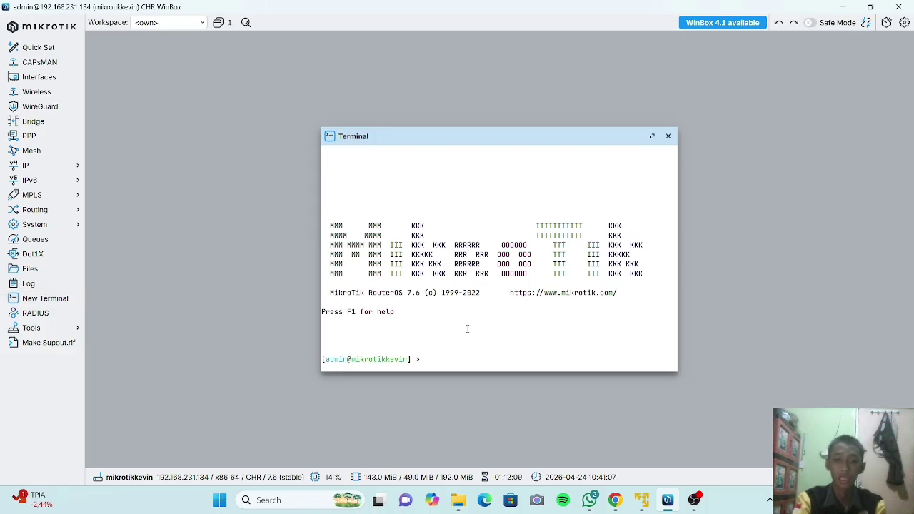
Change address entry 1 to 192.168.25.1/24 with 'ip address set 1 address=192.168.25.1/24'.
type("i")
type("p ")
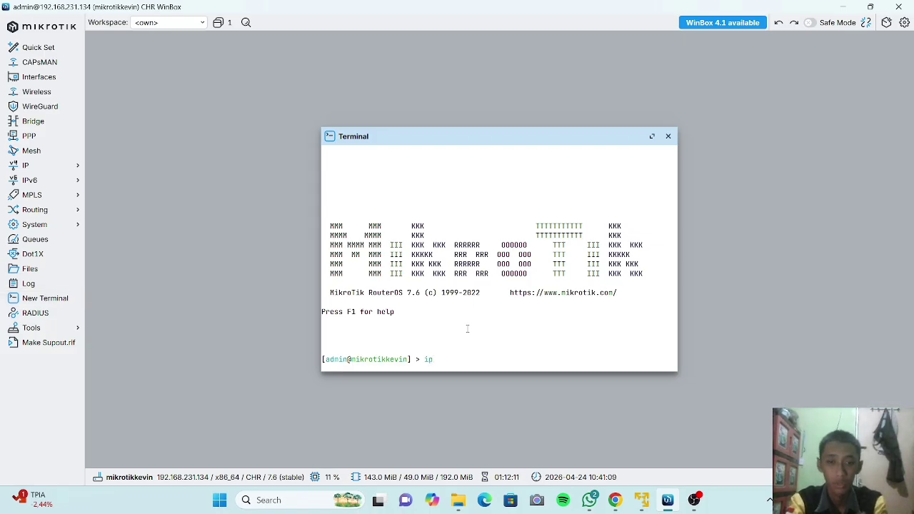
type("address set")
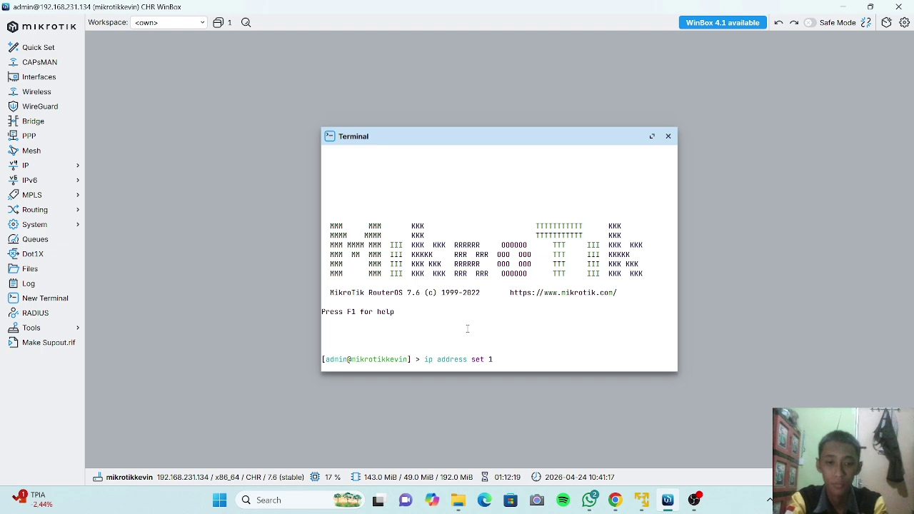
type(" 1 ")
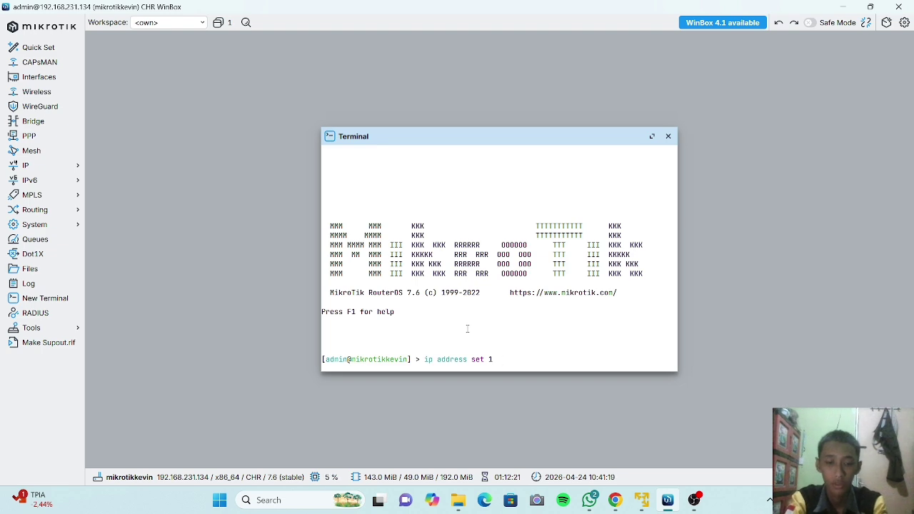
type("address")
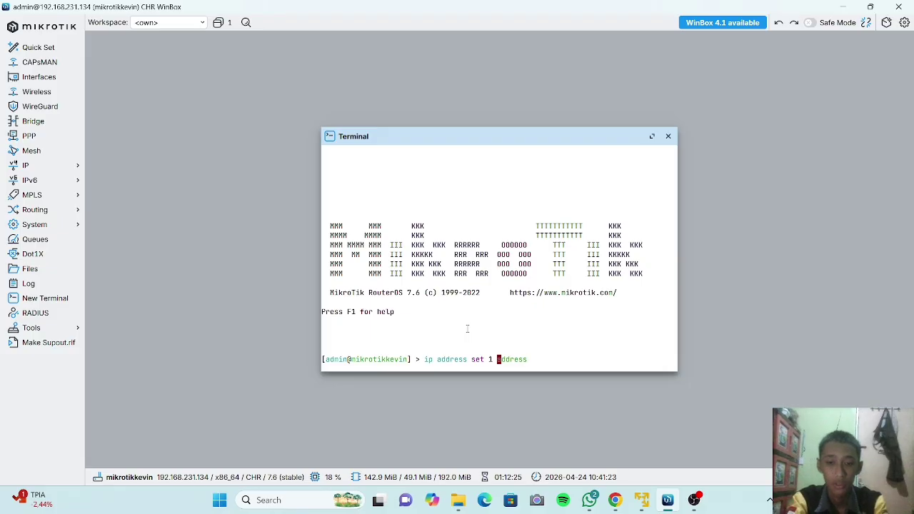
type("=")
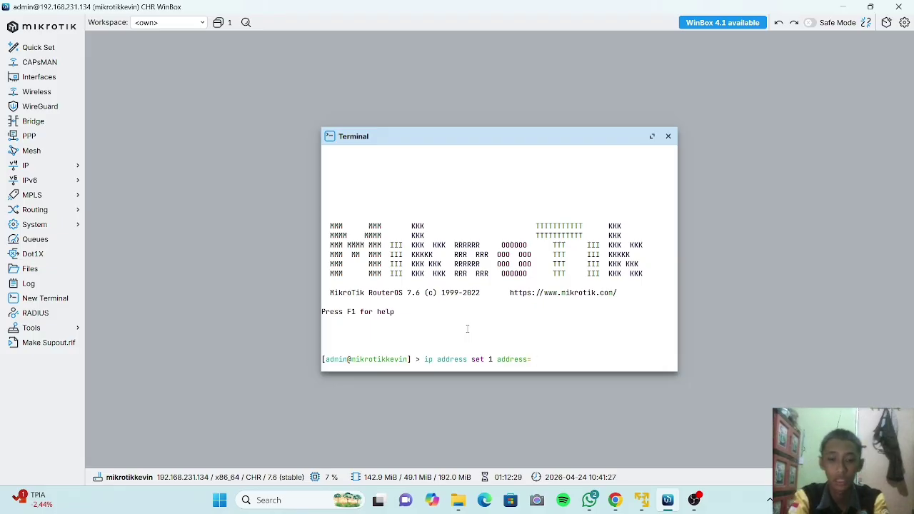
type("192.1")
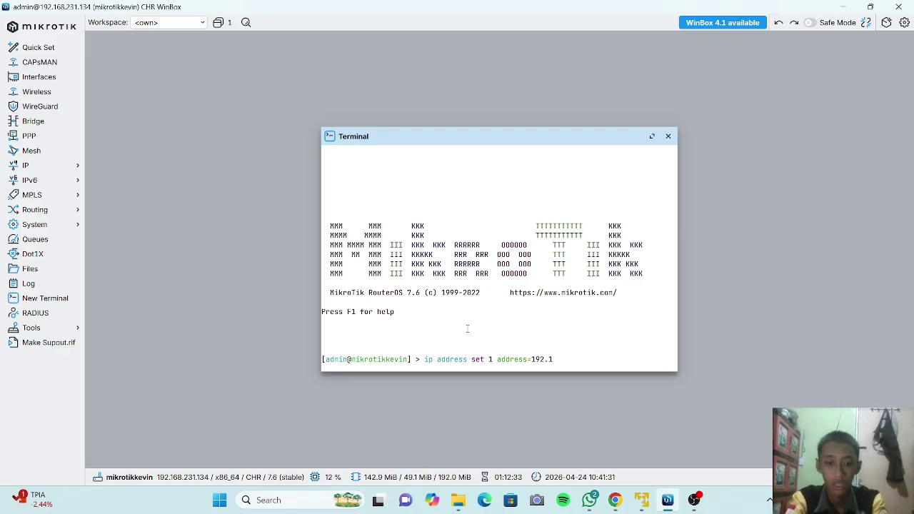
type("68")
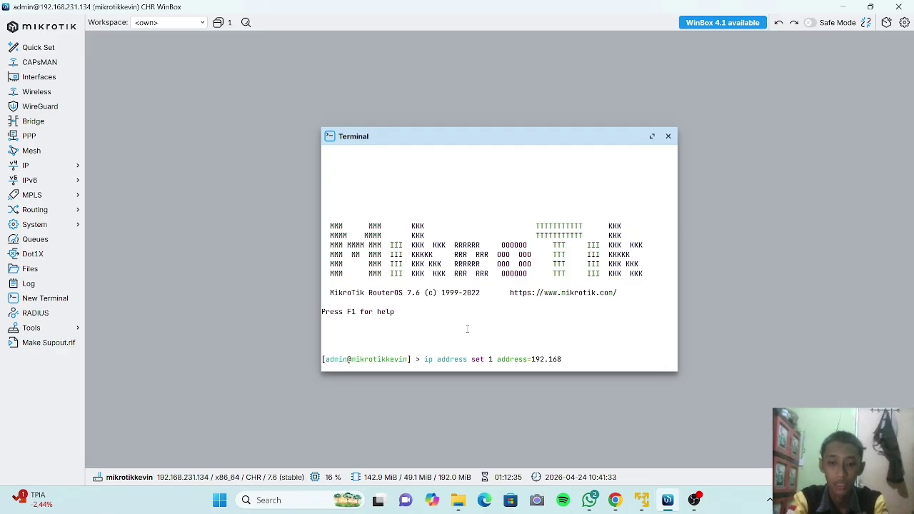
type(".25")
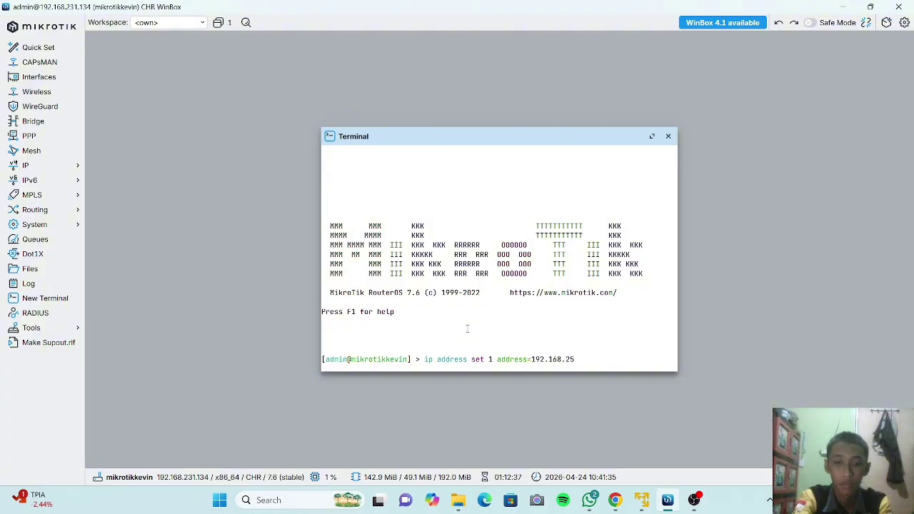
type(".1")
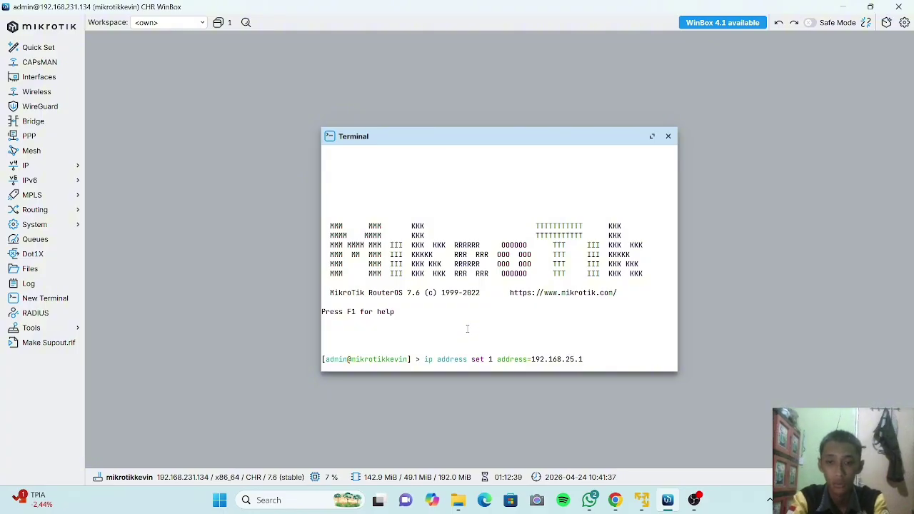
type("/24")
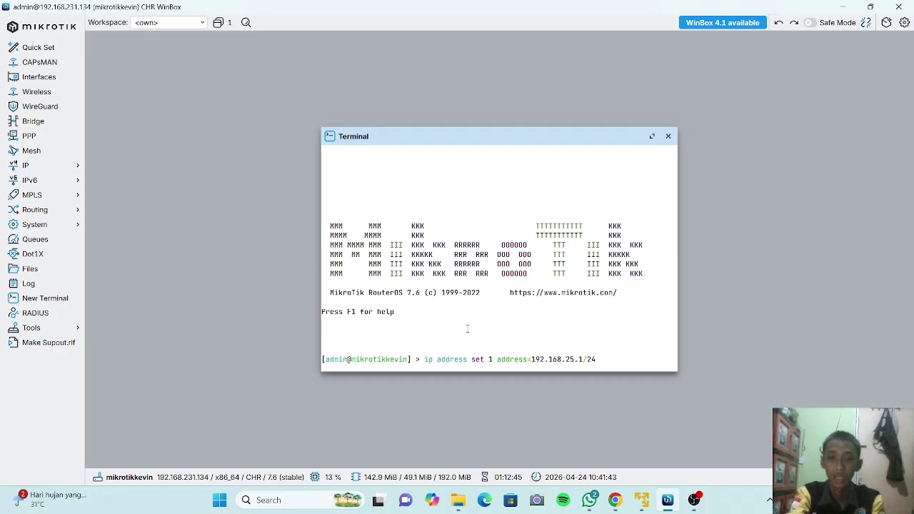
key("Return")
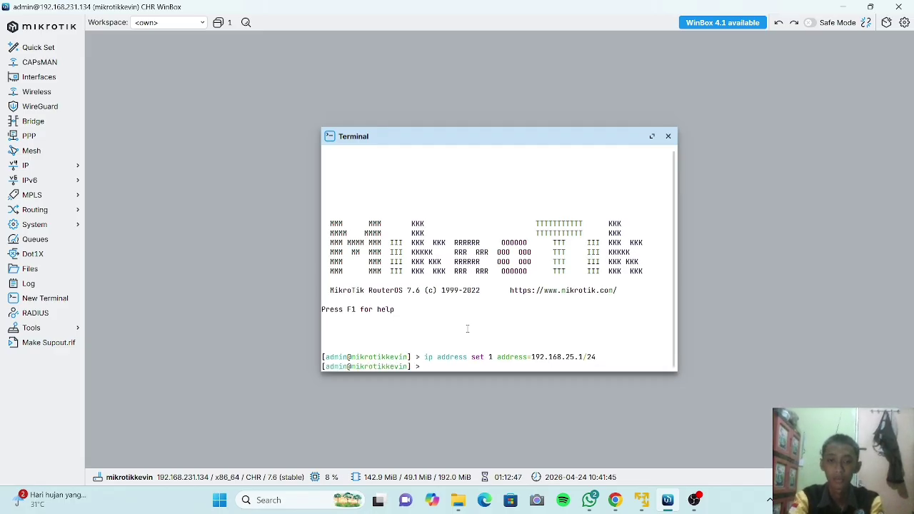
Check the Address List shows ether2 disabled at 192.168.25.1/24, then advance to the '3. Trik Menggunakan CLI' slide.
left_click(66, 174)
left_click(107, 179)
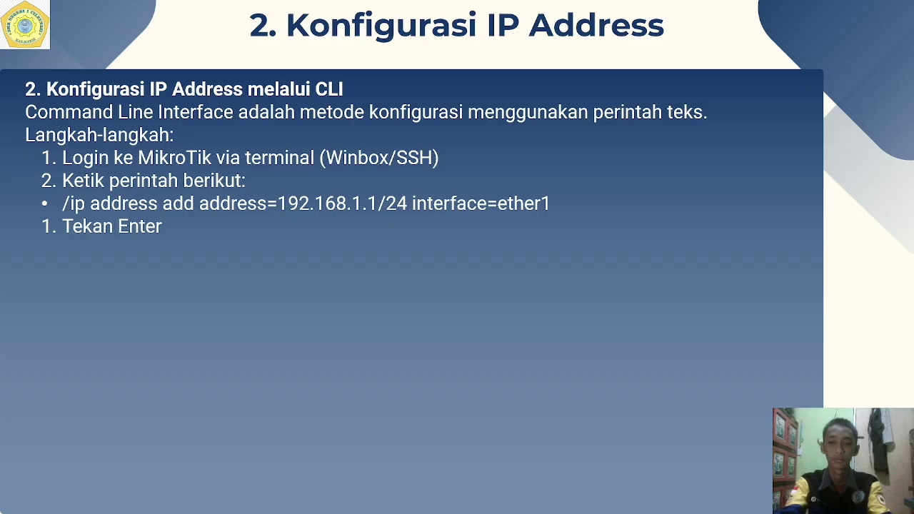
key("Right")
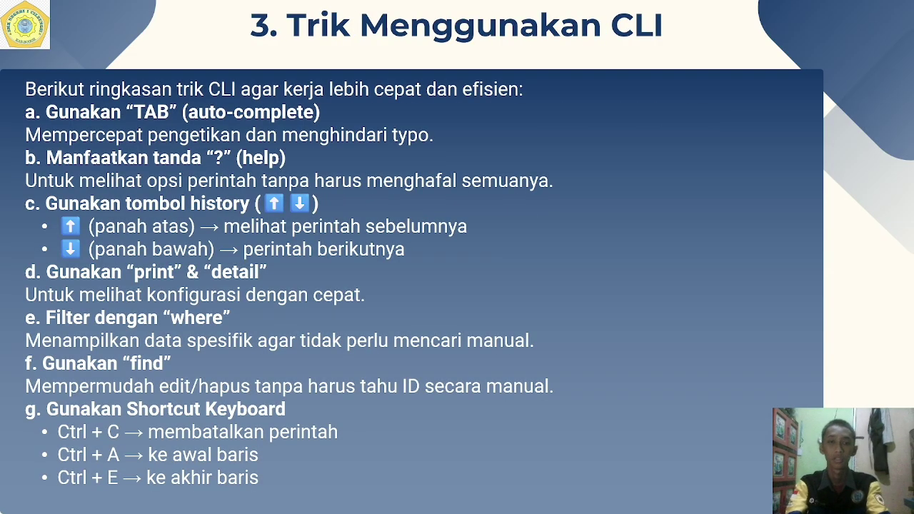
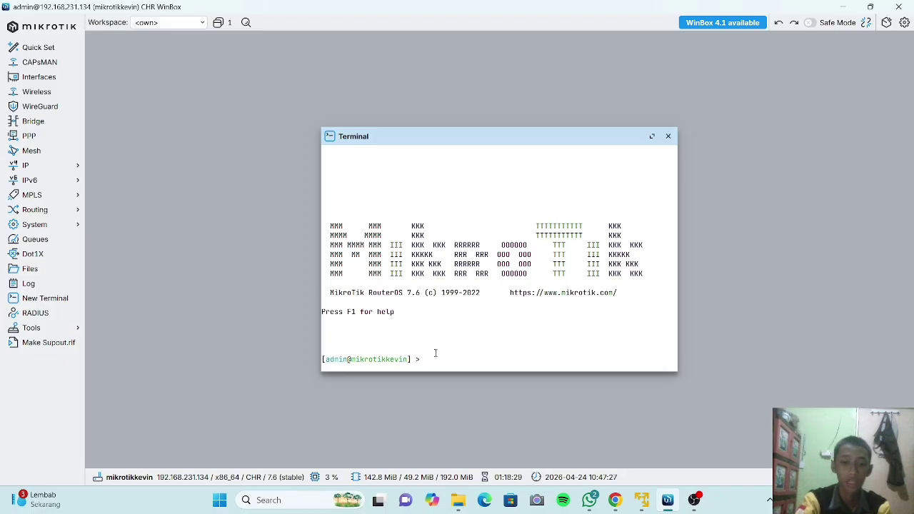
Enter 'ip address print' at the terminal prompt, then advance to the '4. IP Services' slide.
type("add")
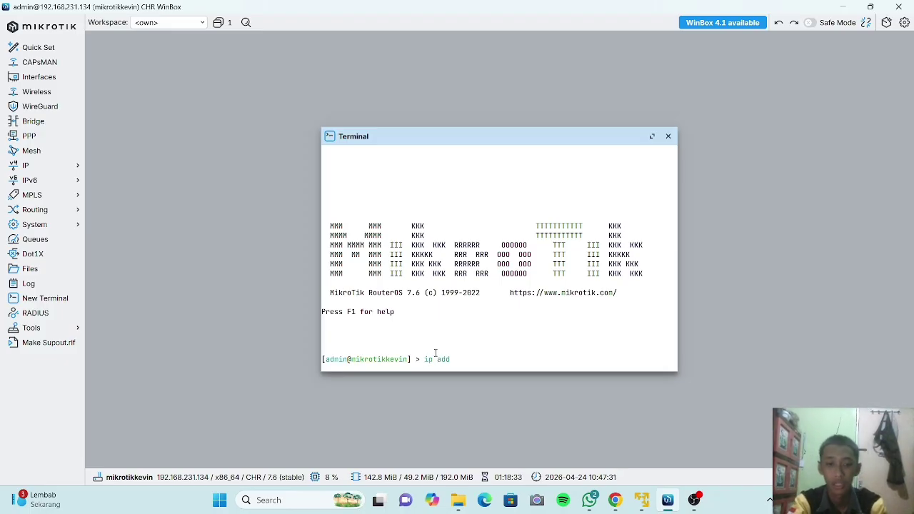
key("Tab")
type("/")
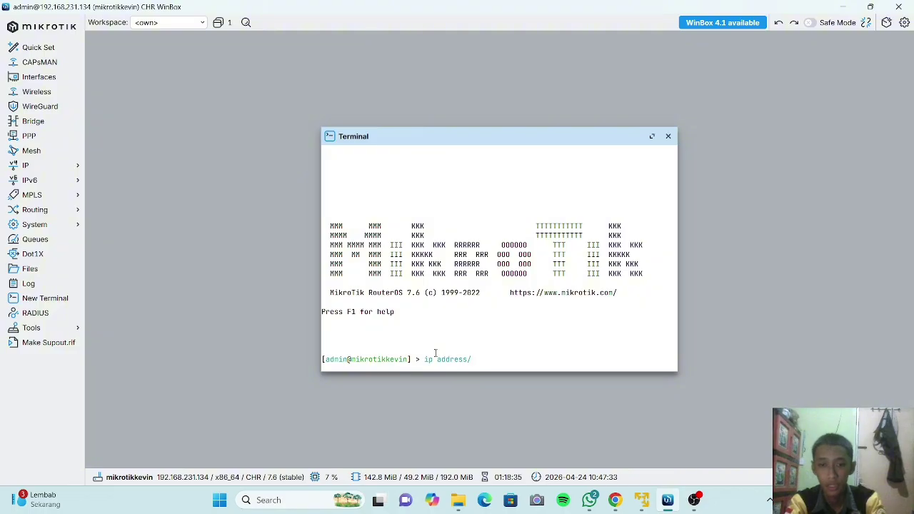
key("BackSpace")
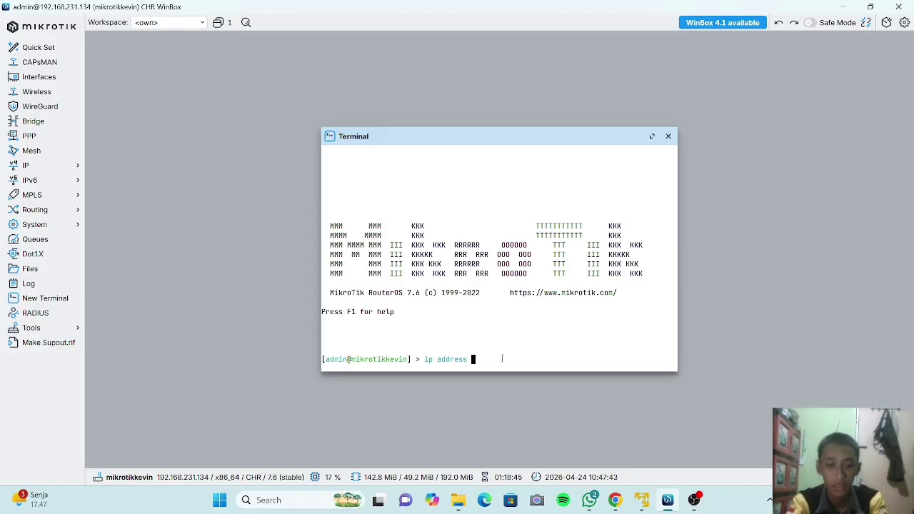
type("print")
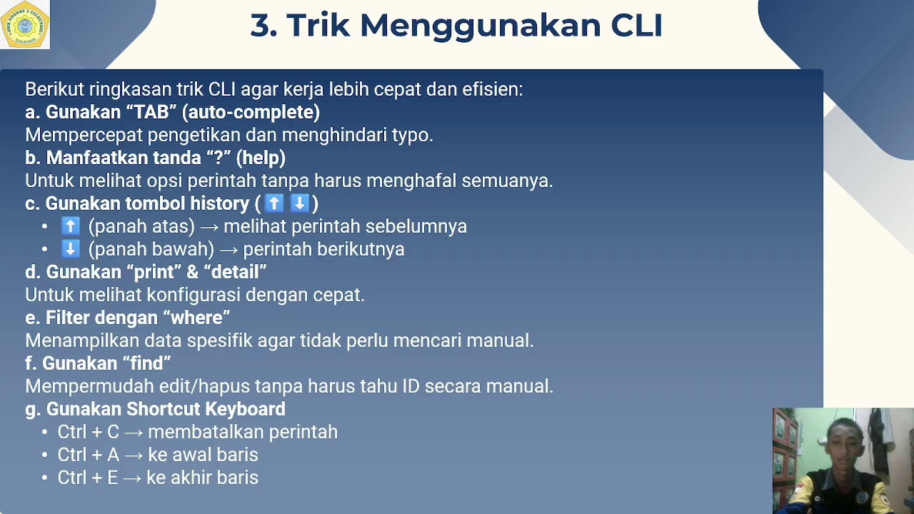
key("Right")
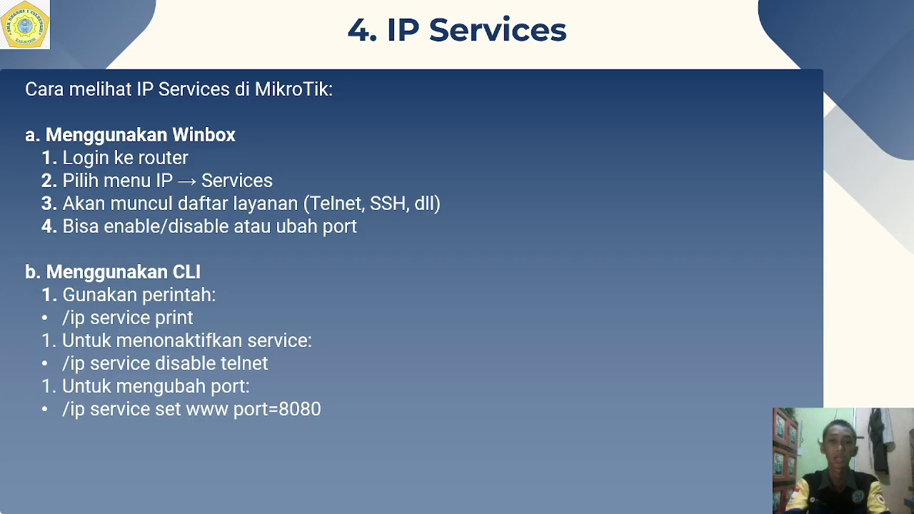
Switch from the slideshow back to the WinBox window.
key("alt+Tab")
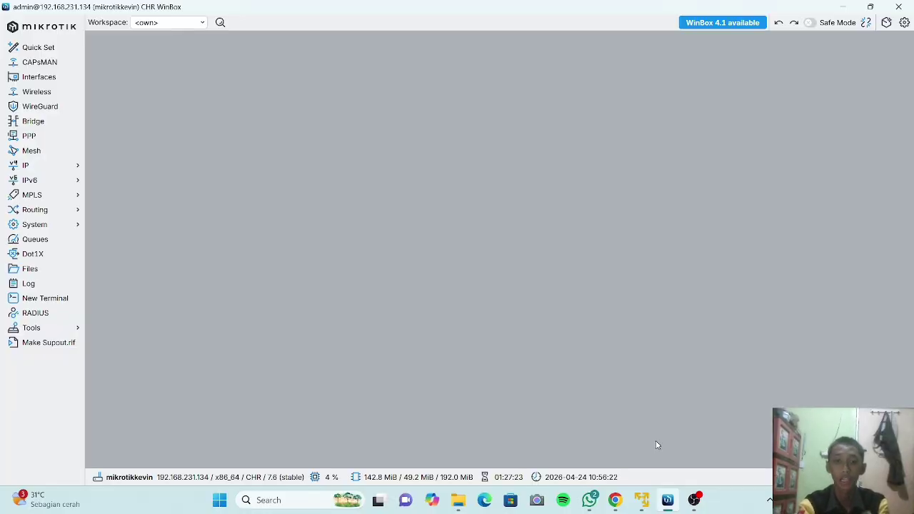
Open the IP Service List from the IP > Services menu.
left_click(62, 166)
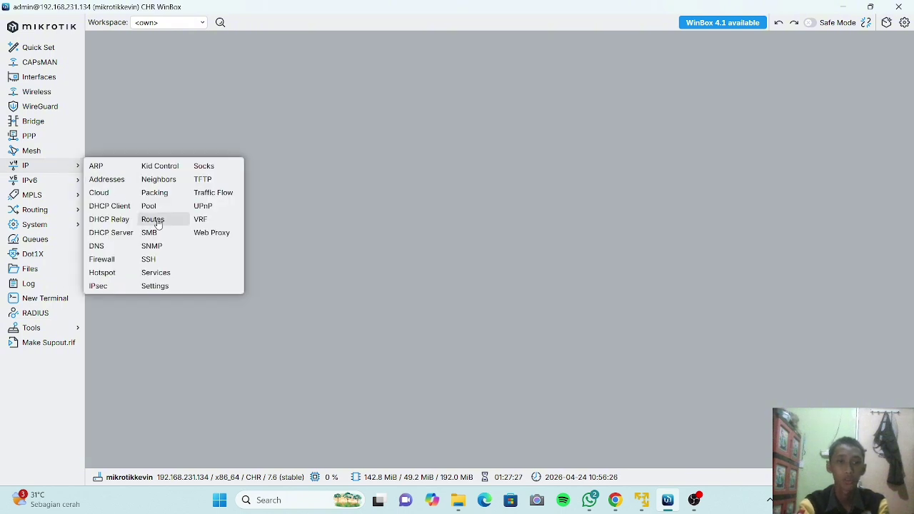
left_click(172, 273)
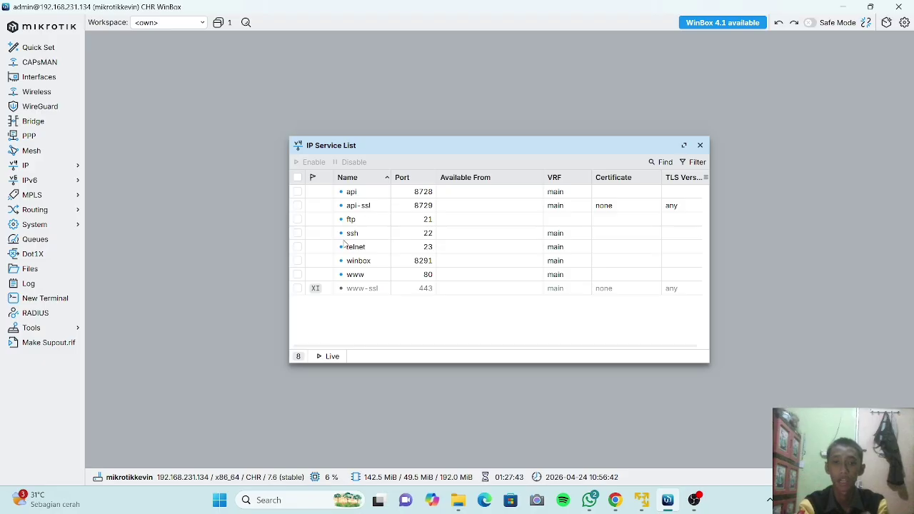
Disable the www, telnet, ftp, api-ssl and api services together.
left_click(298, 277)
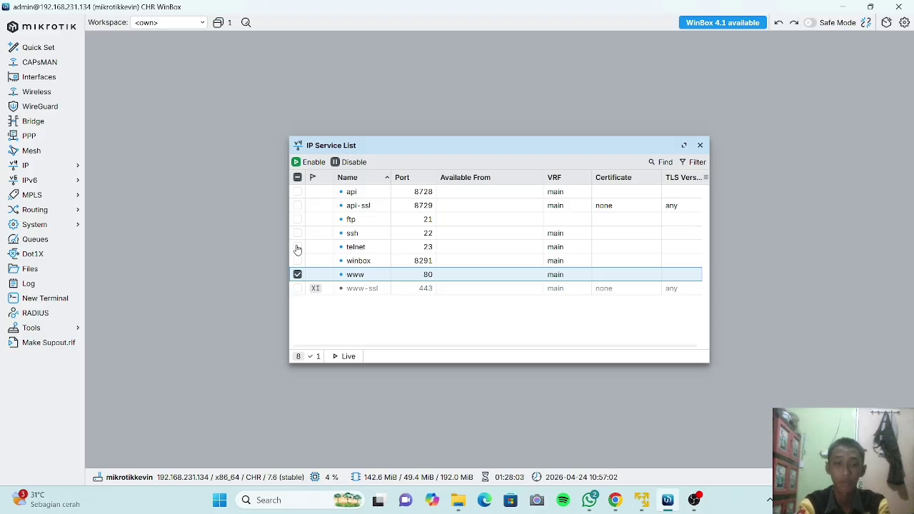
left_click(298, 247)
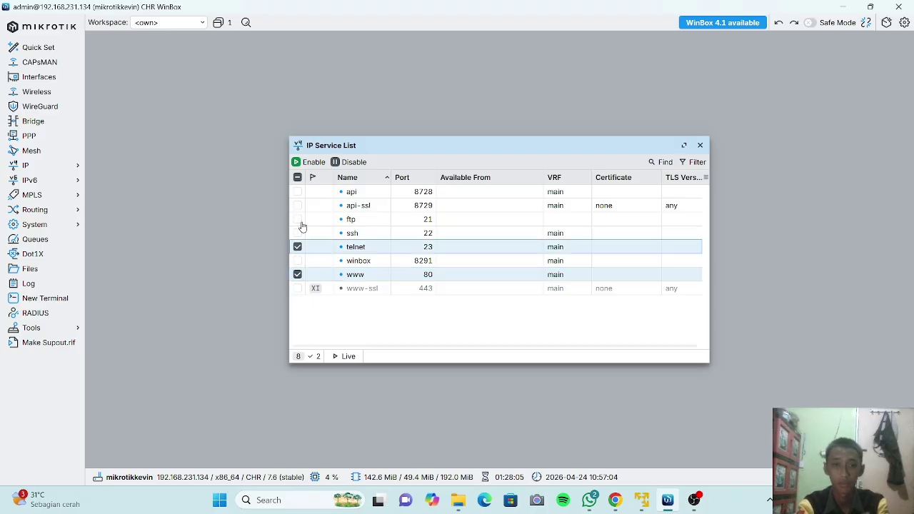
left_click(297, 219)
left_click(297, 205)
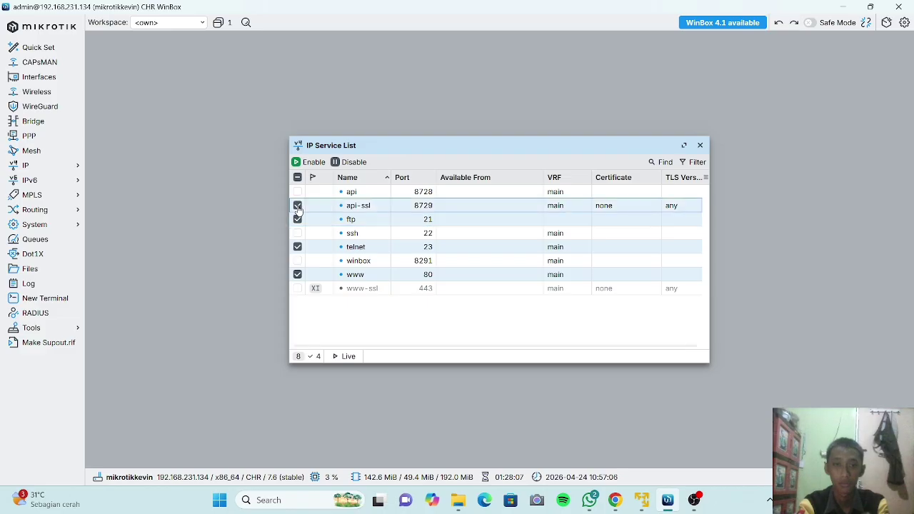
left_click(298, 193)
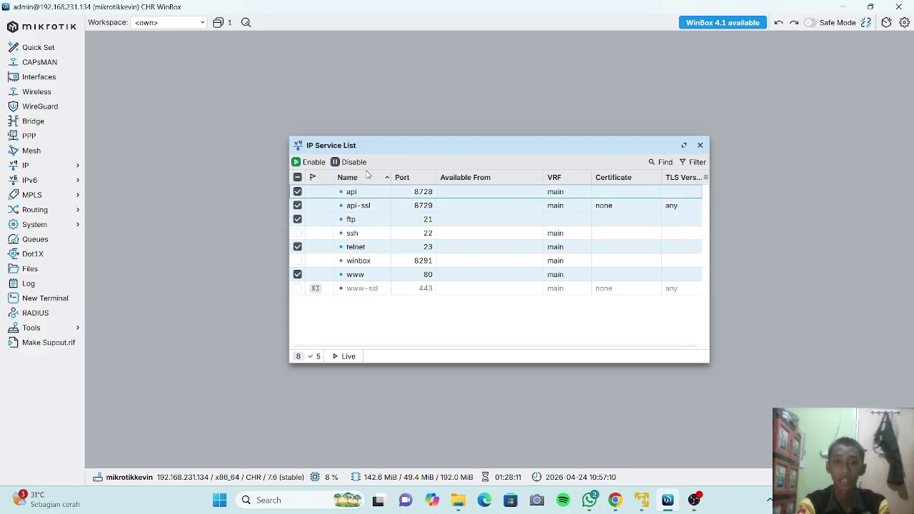
left_click(355, 164)
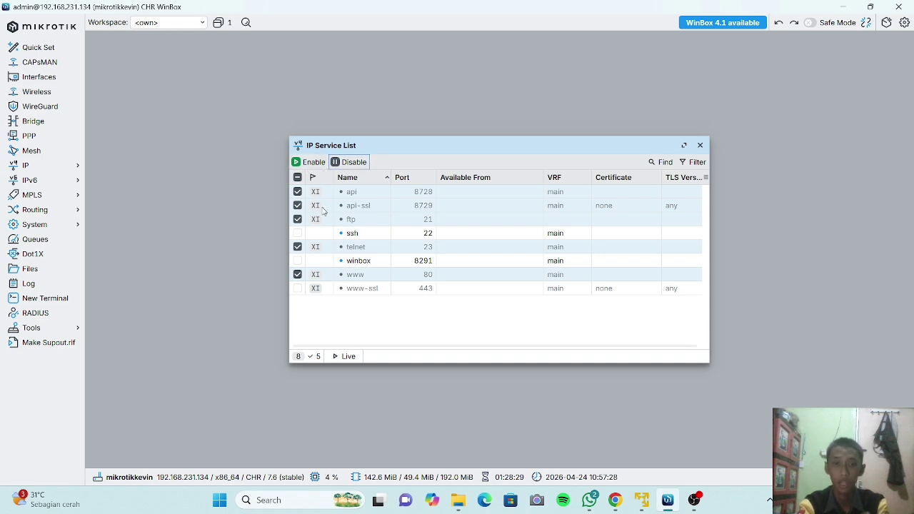
Re-enable those five services and clear their selection.
left_click(312, 165)
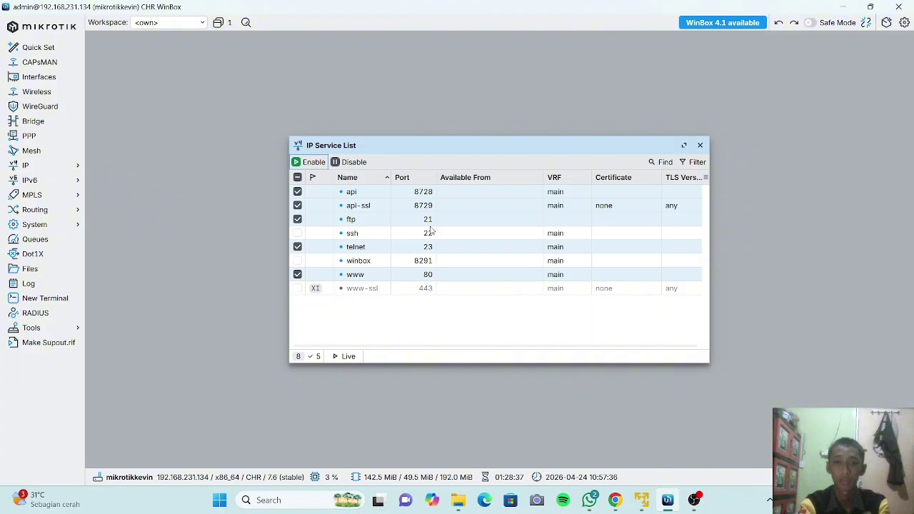
left_click(298, 220)
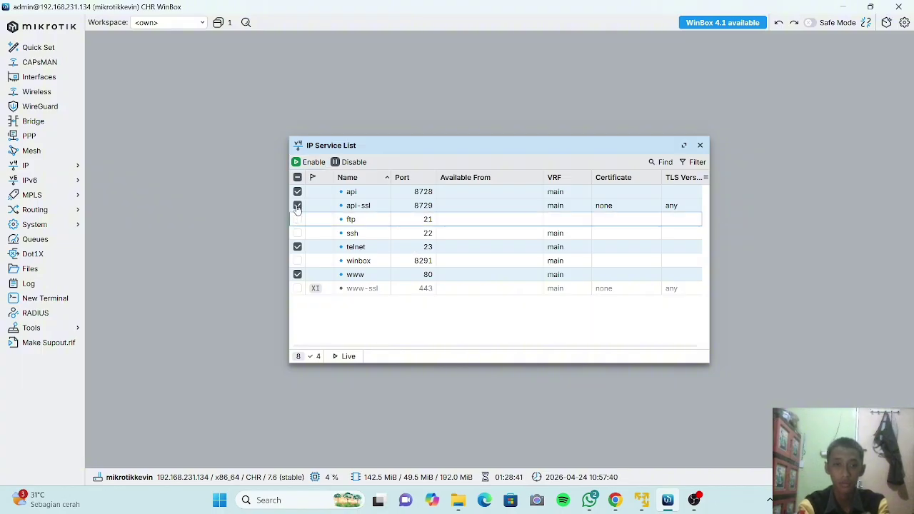
left_click(298, 205)
left_click(297, 192)
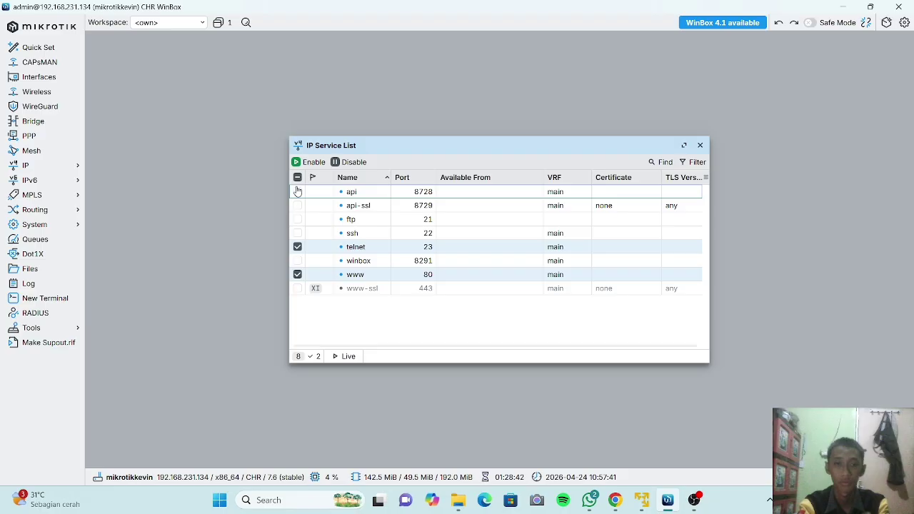
left_click(298, 247)
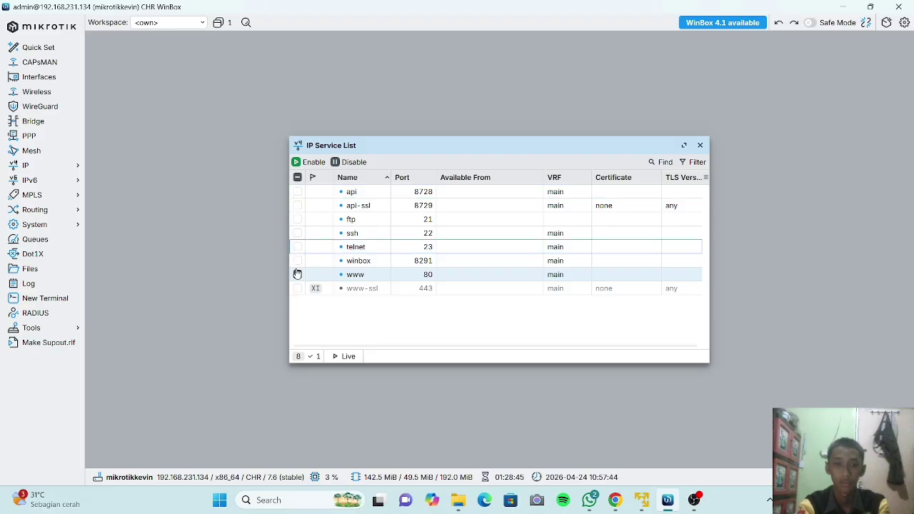
left_click(298, 274)
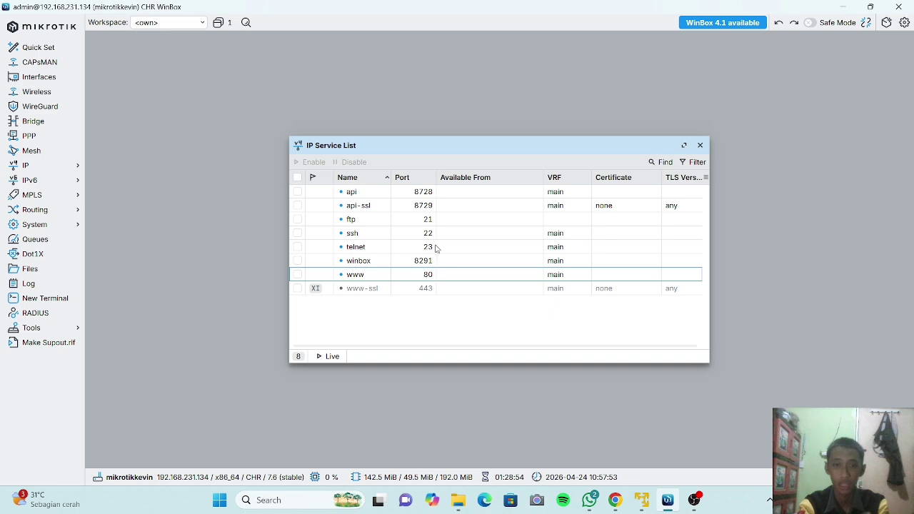
Change the ssh service port from 22 to 9022 and save it.
left_click(433, 236)
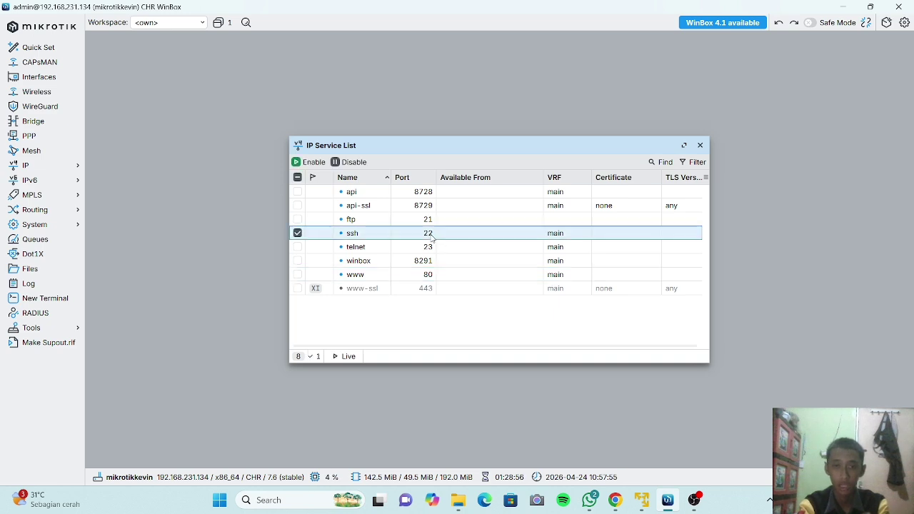
double_click(433, 236)
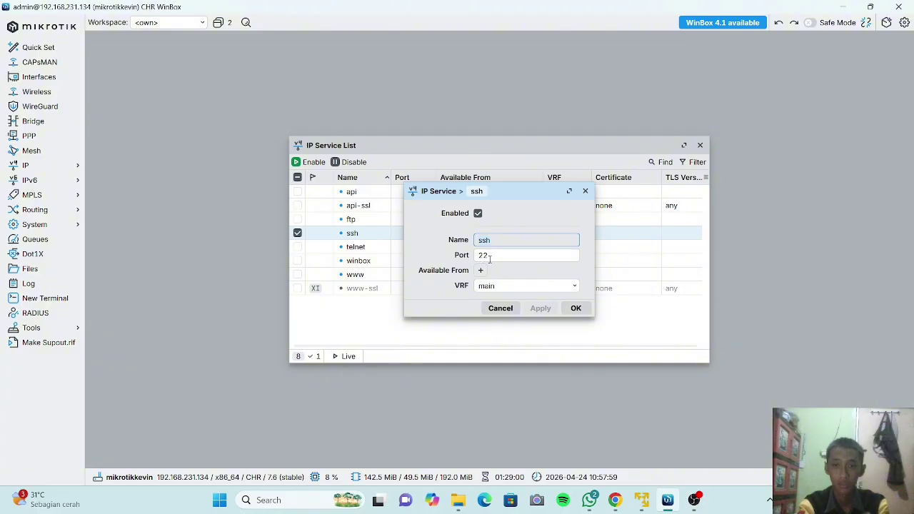
left_click(486, 256)
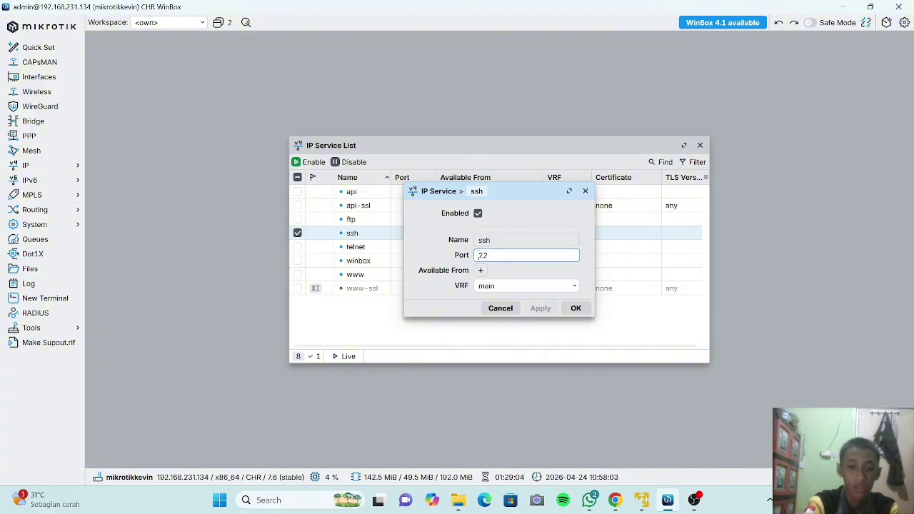
type("90")
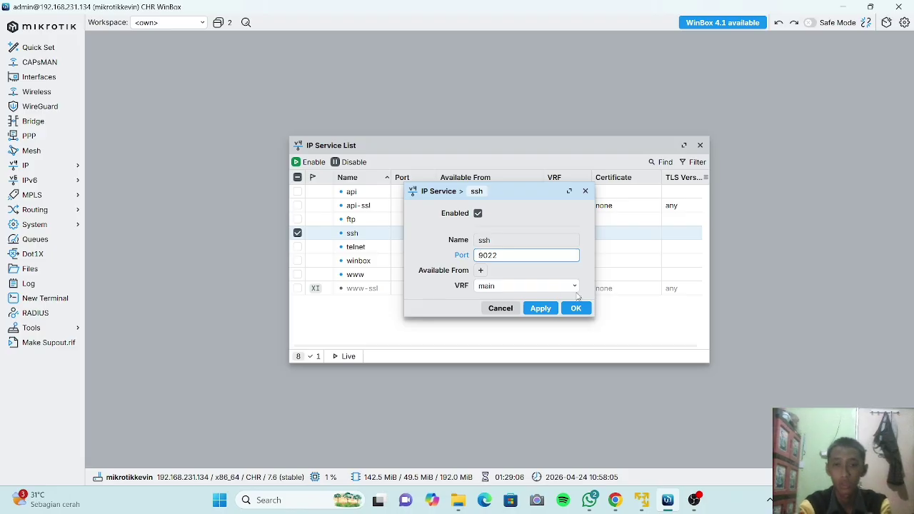
left_click(541, 308)
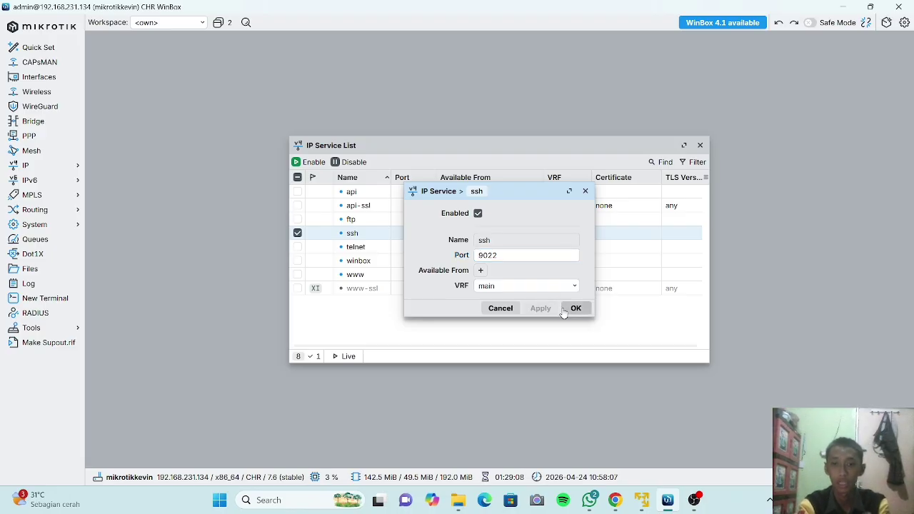
left_click(563, 311)
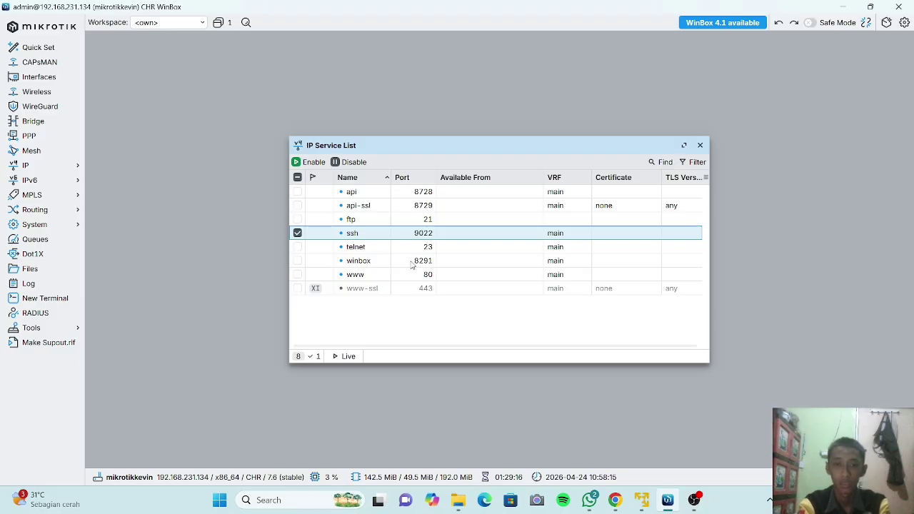
Change the winbox service port from 8291 to 3000, save it, and deselect the row.
left_click(431, 264)
double_click(430, 264)
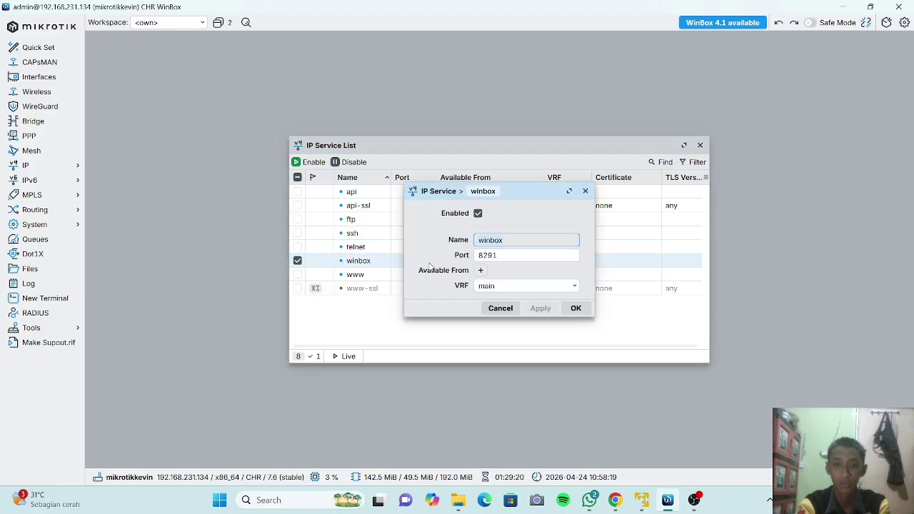
double_click(502, 255)
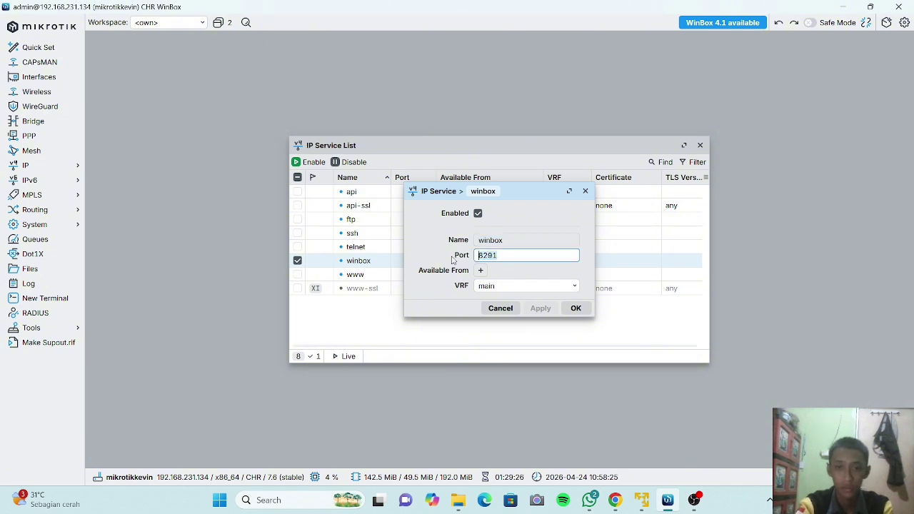
key("BackSpace")
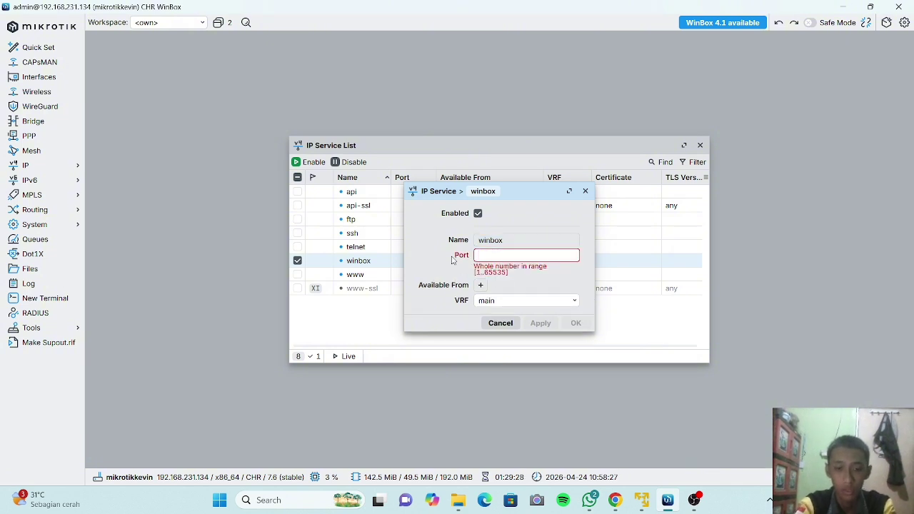
type("3000")
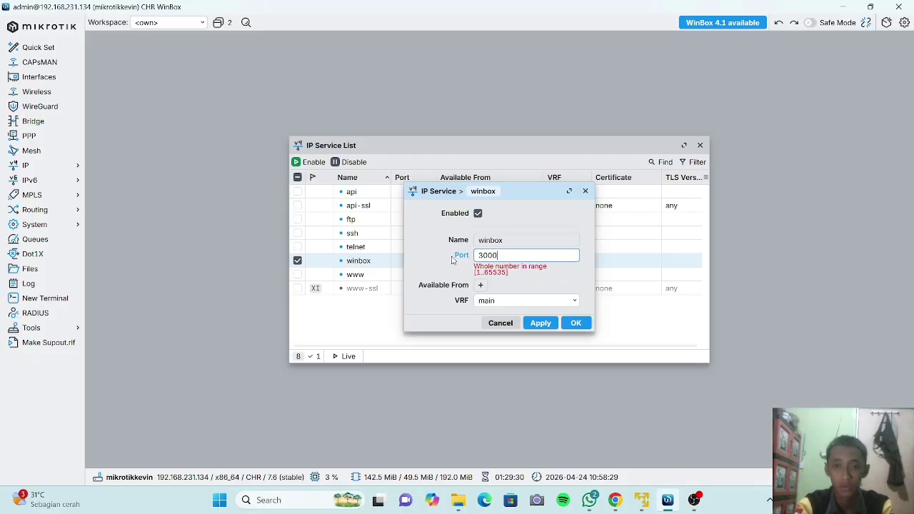
left_click(540, 309)
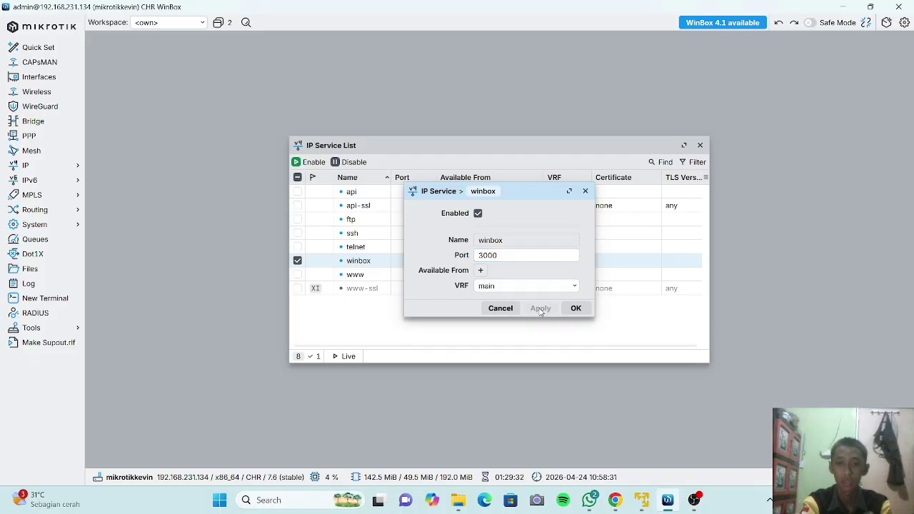
left_click(576, 311)
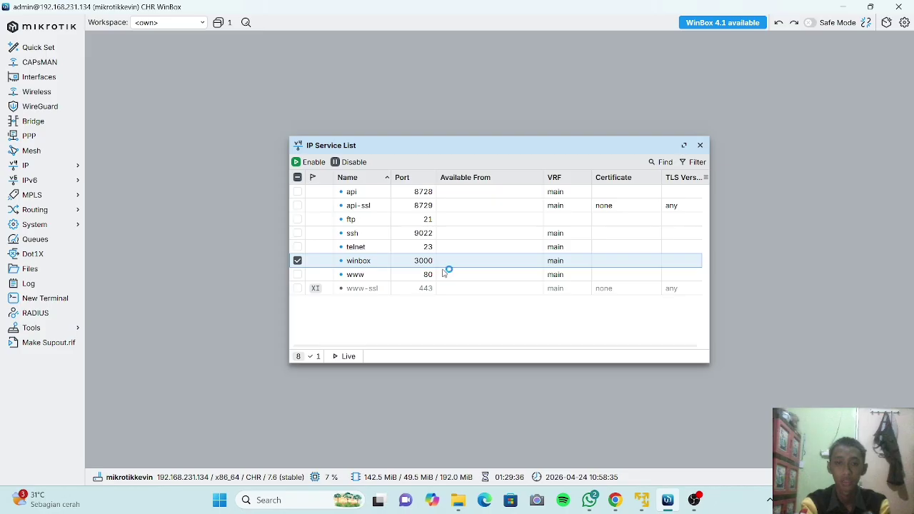
left_click(299, 262)
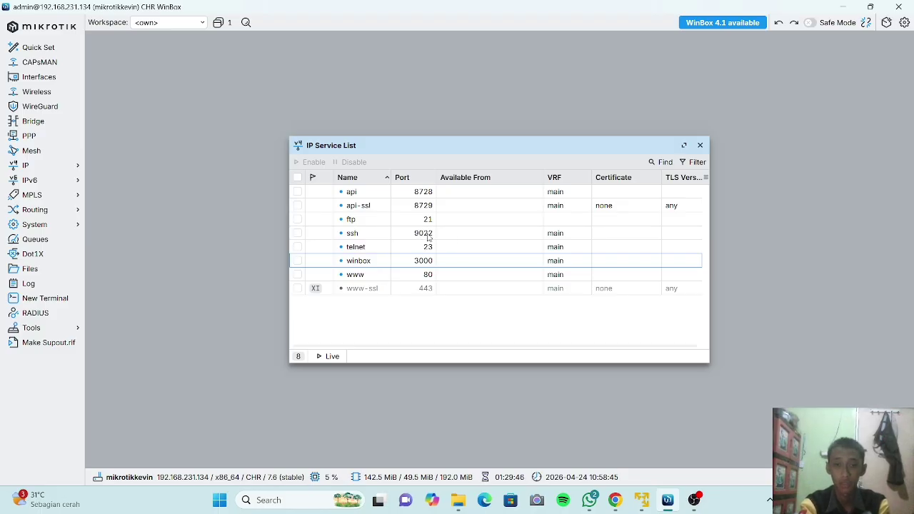
Set the ssh service port back to 22 and save it.
double_click(428, 235)
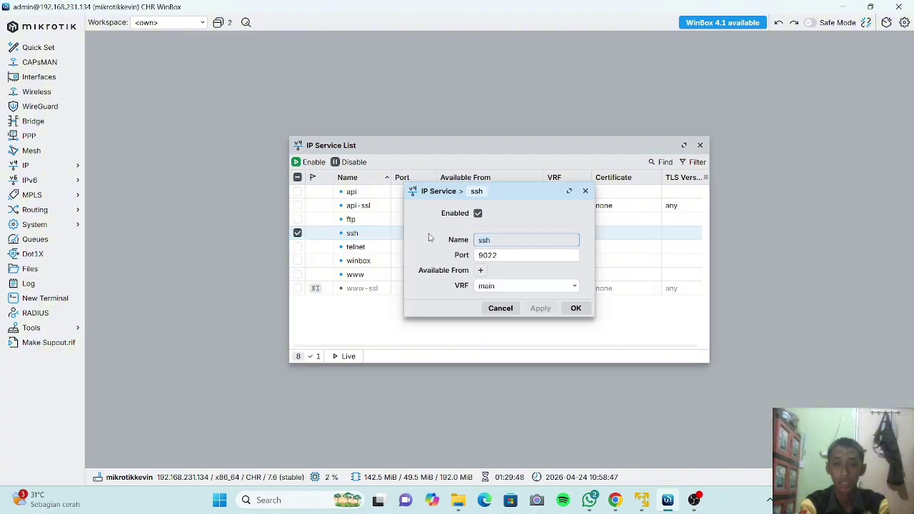
left_click(488, 255)
key("BackSpace")
key("BackSpace")
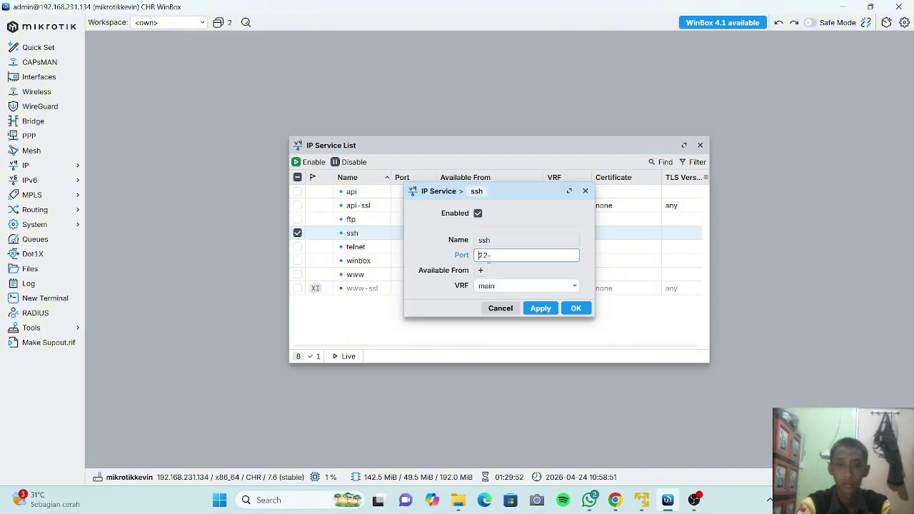
left_click(548, 312)
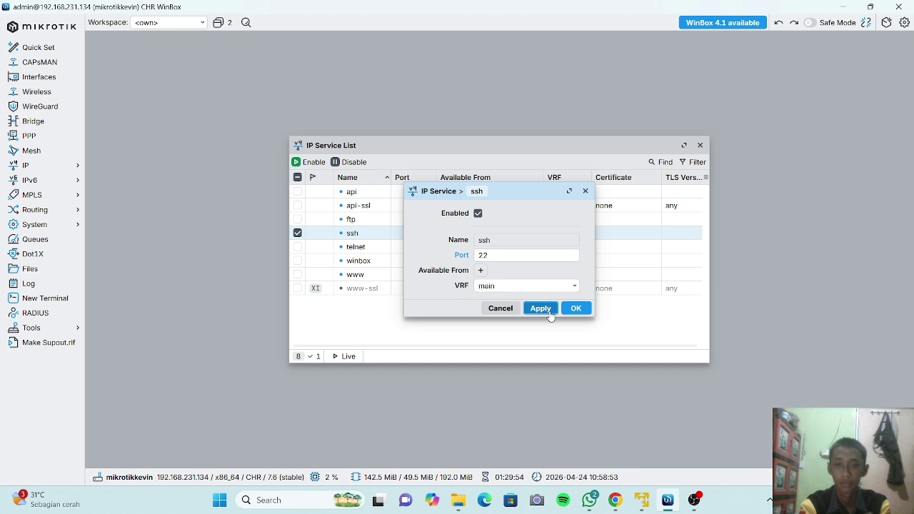
left_click(574, 312)
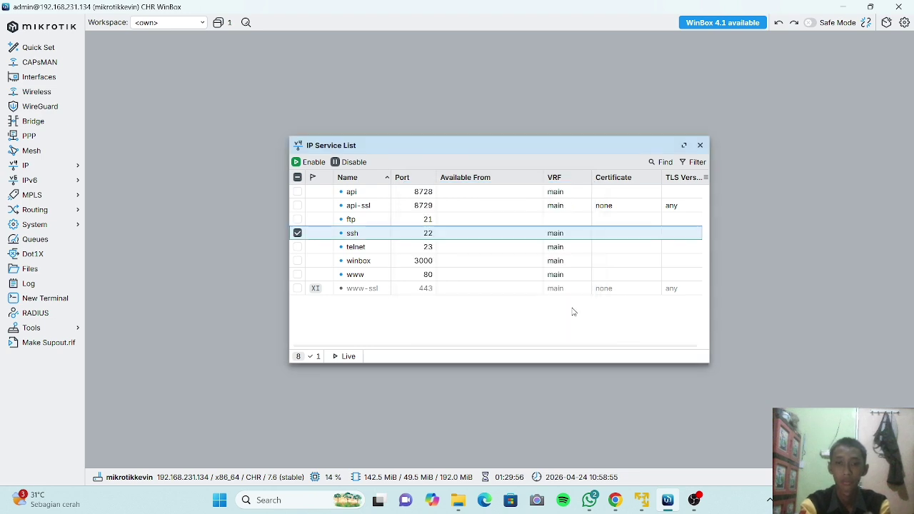
Set the winbox service port back to 8291, save it, and deselect the row.
left_click(434, 262)
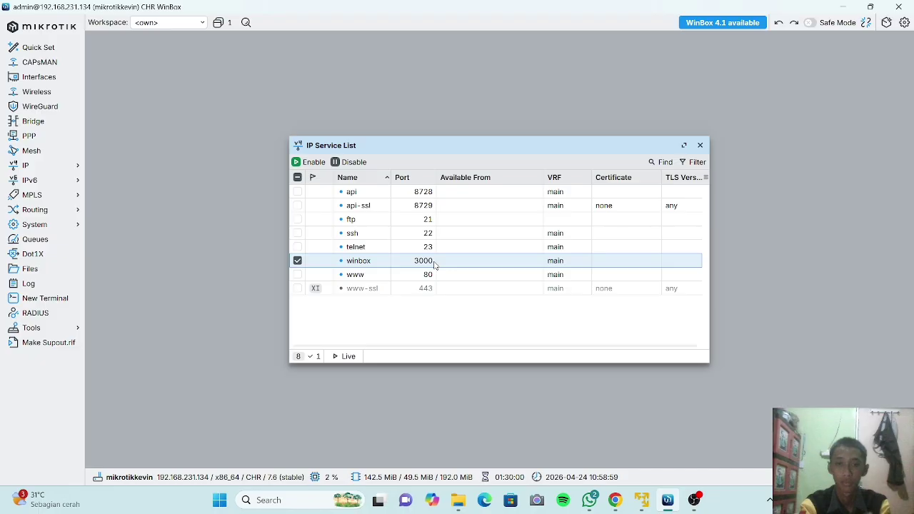
double_click(434, 263)
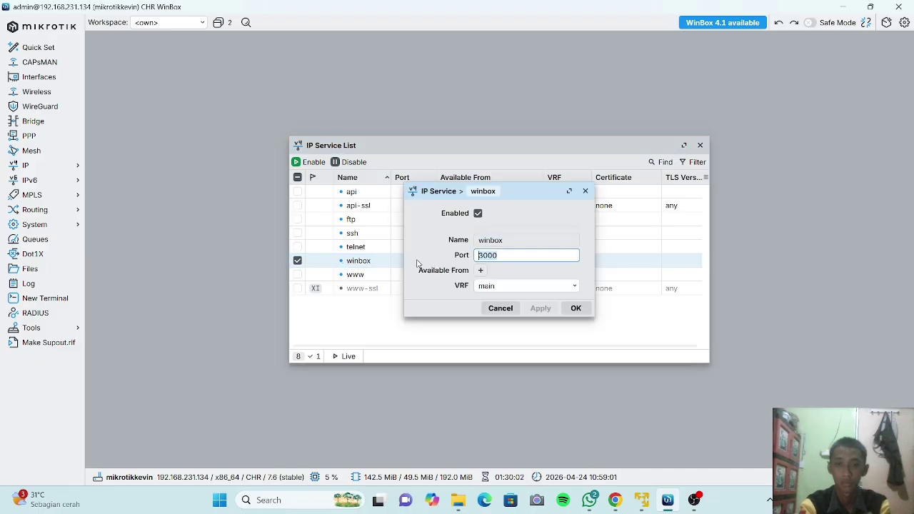
key("Delete")
key("Delete")
key("Delete")
key("Delete")
type("8")
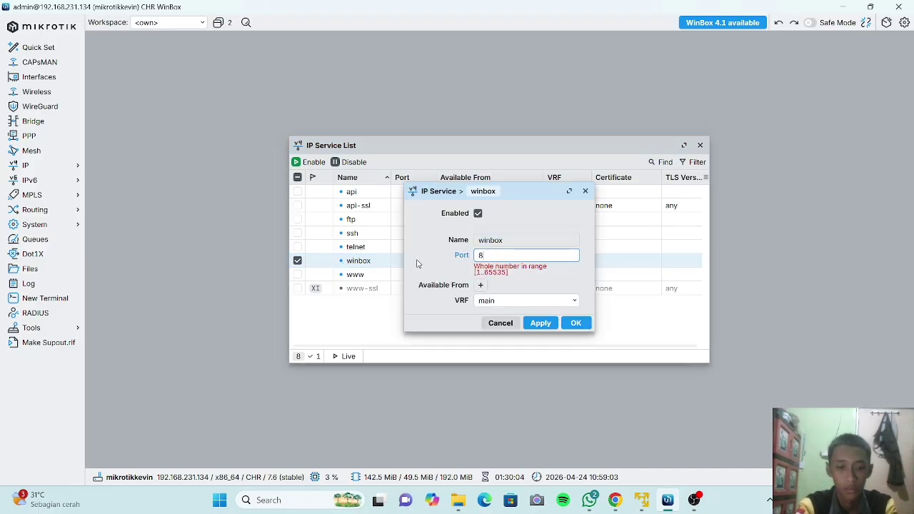
type("291")
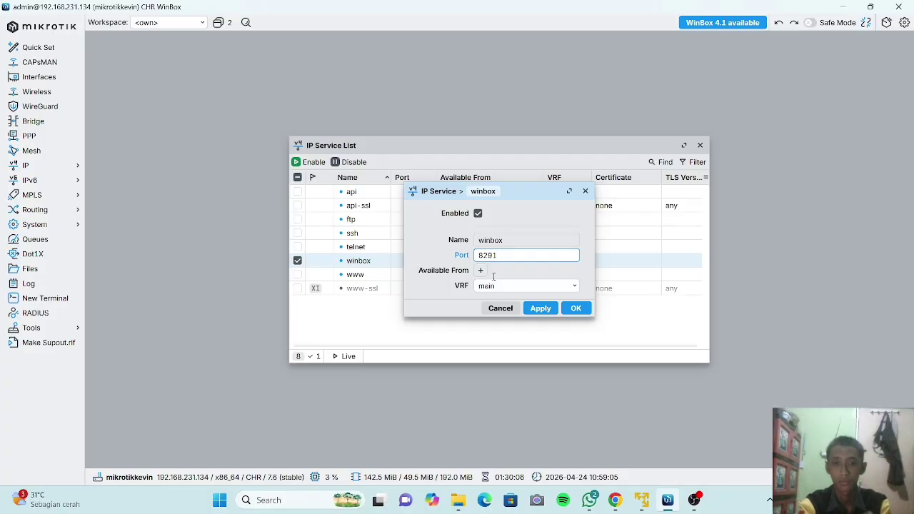
left_click(540, 307)
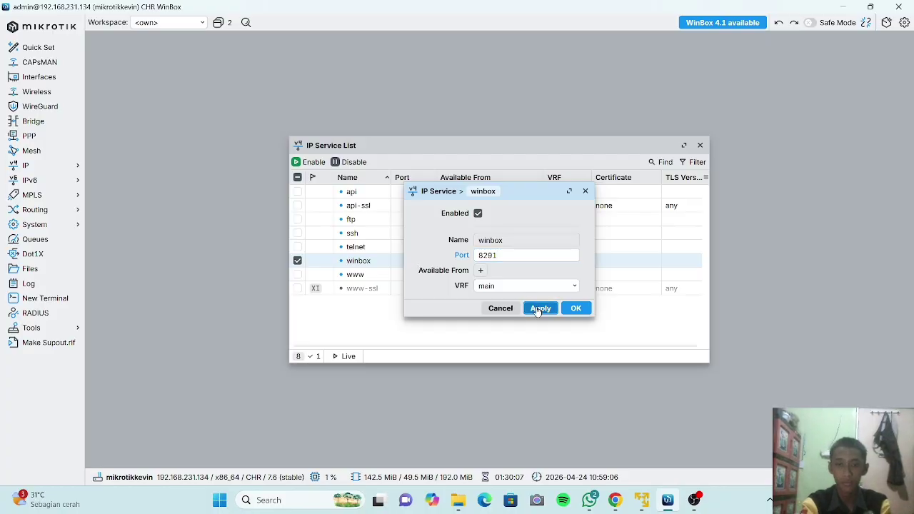
left_click(574, 308)
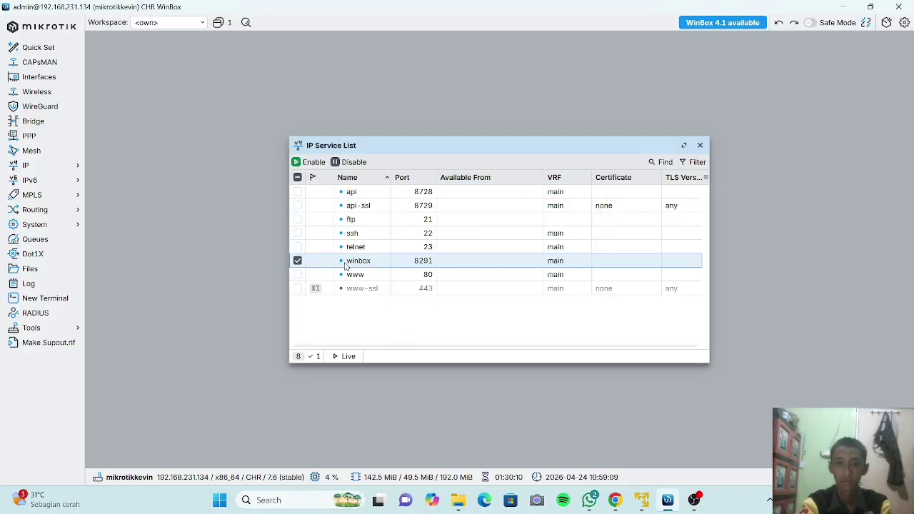
left_click(297, 261)
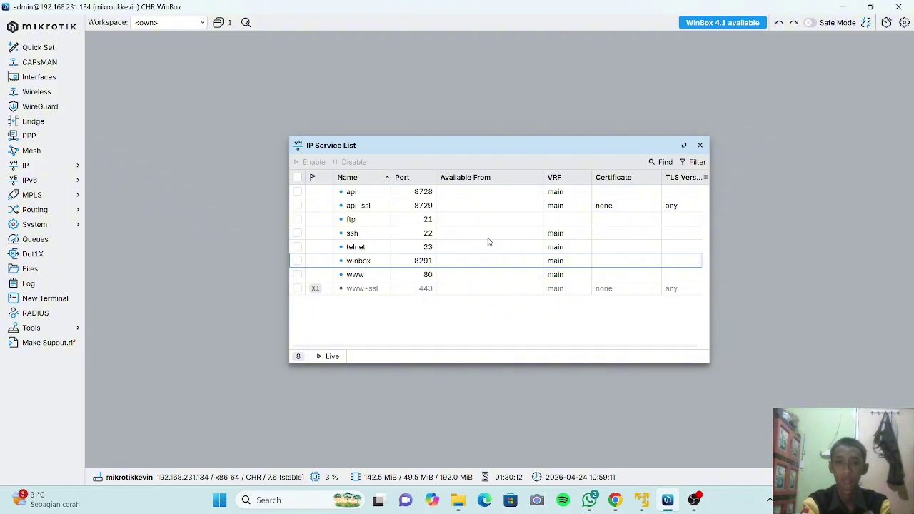
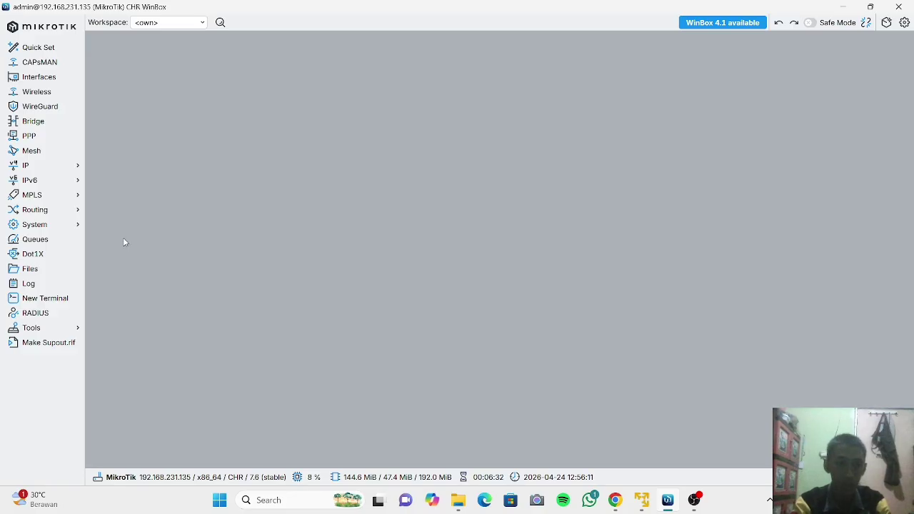
Start a new user from System > Users and name it userkevin.
mouse_move(61, 226)
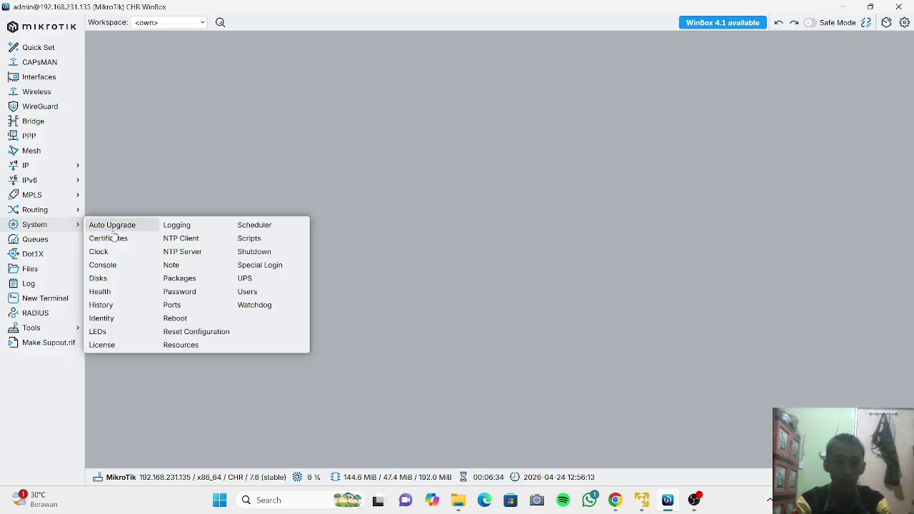
left_click(275, 292)
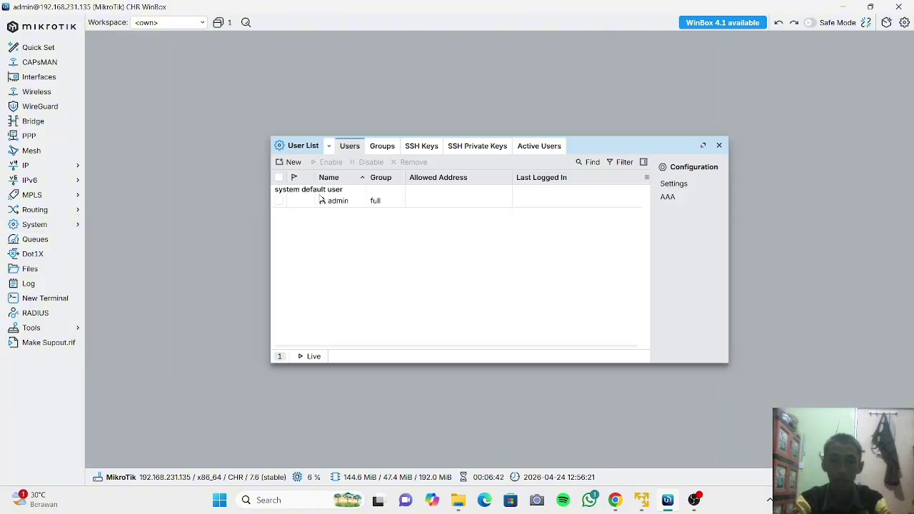
left_click(281, 163)
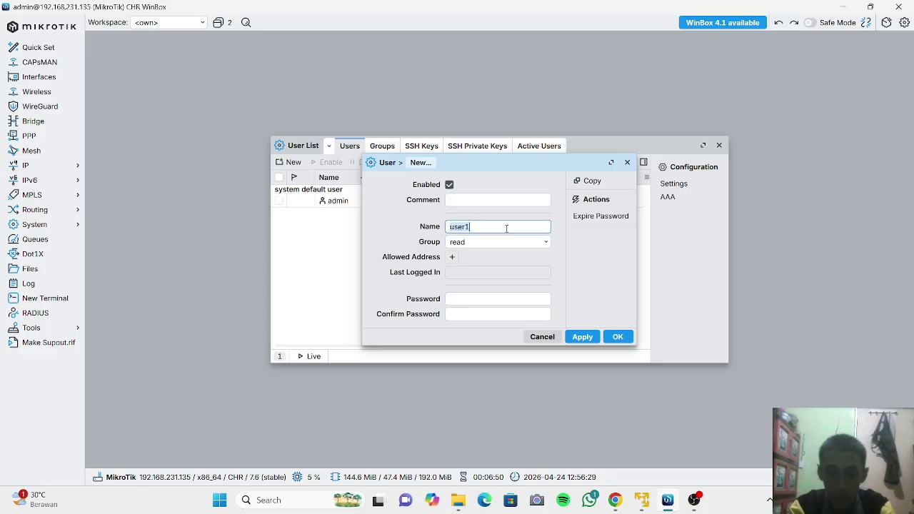
left_click(506, 229)
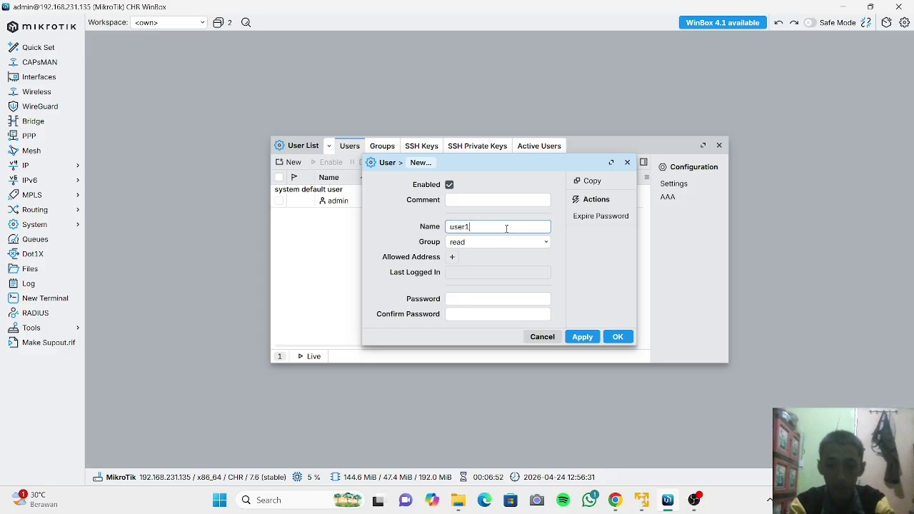
key("BackSpace")
type("ke")
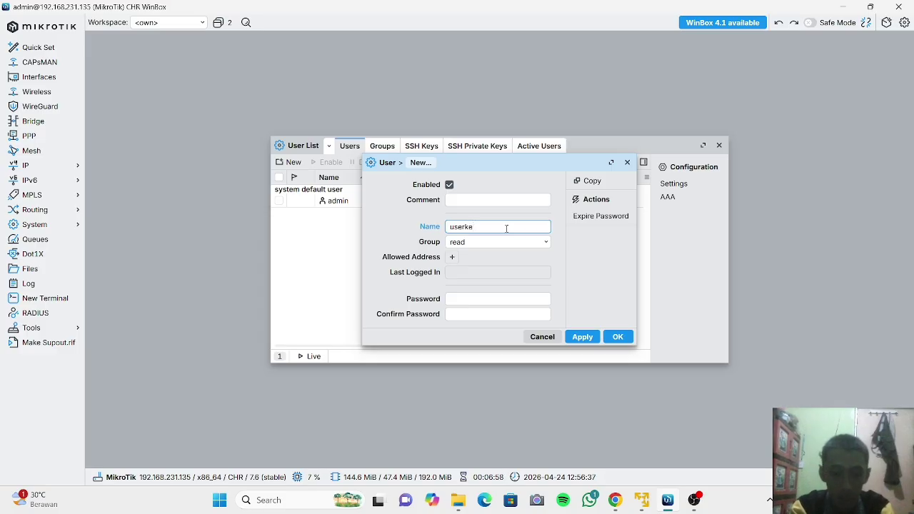
type("vin")
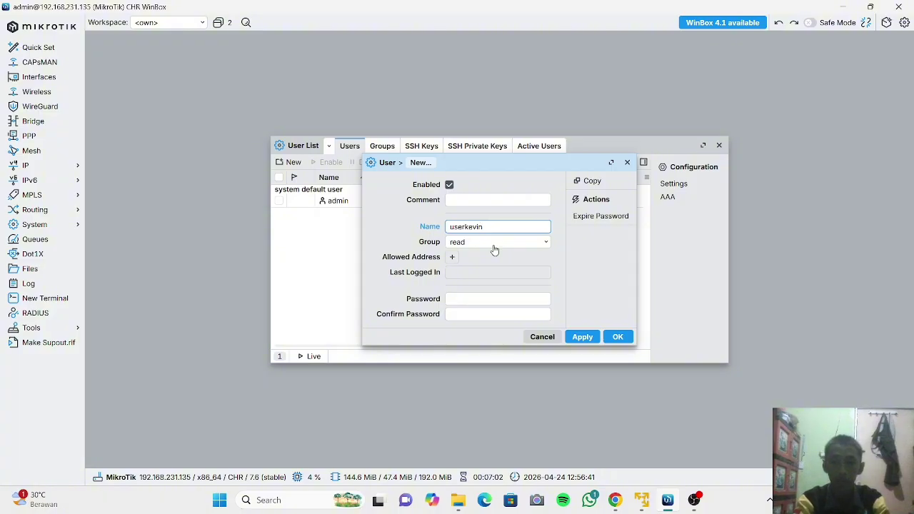
Put userkevin in the full group, set and confirm its password, and save it.
left_click(494, 246)
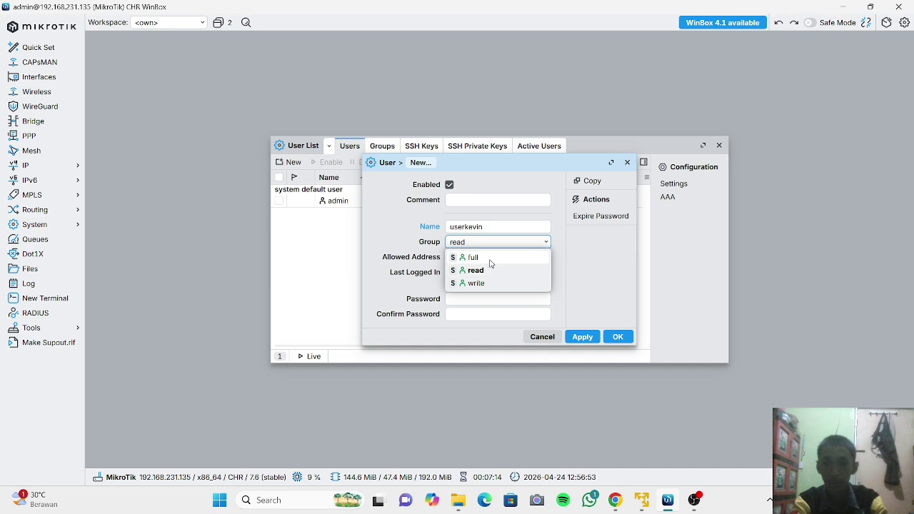
left_click(490, 258)
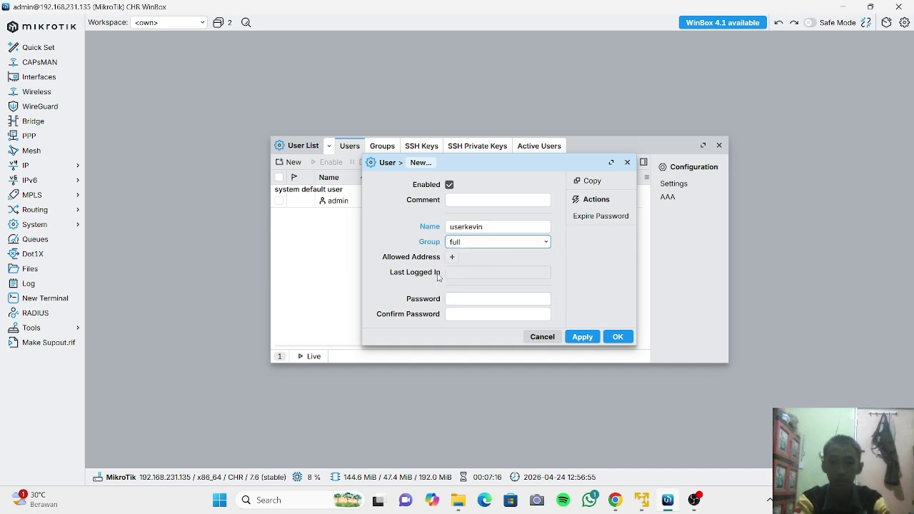
left_click(498, 303)
type("123")
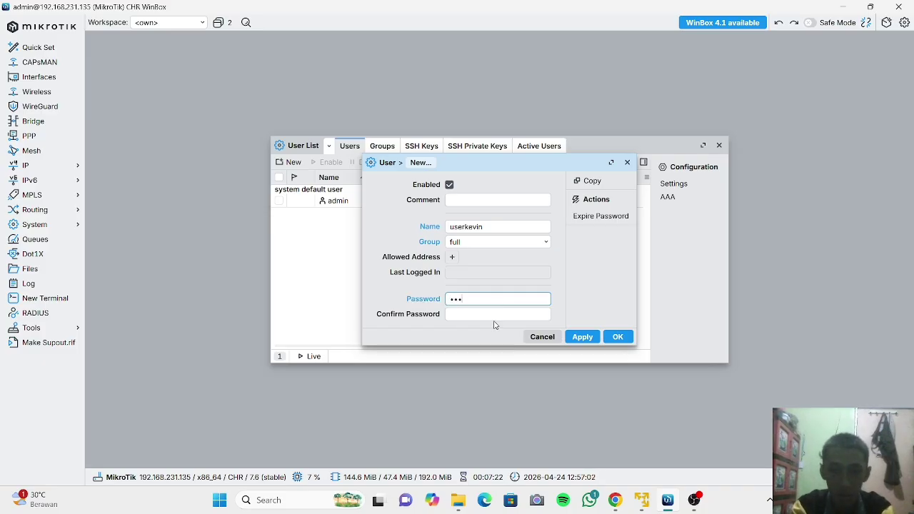
left_click(480, 316)
type("123")
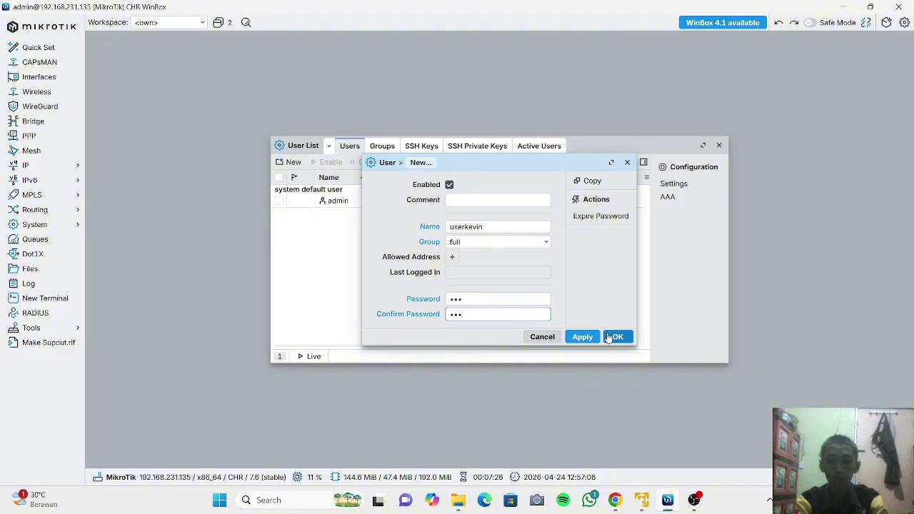
left_click(582, 337)
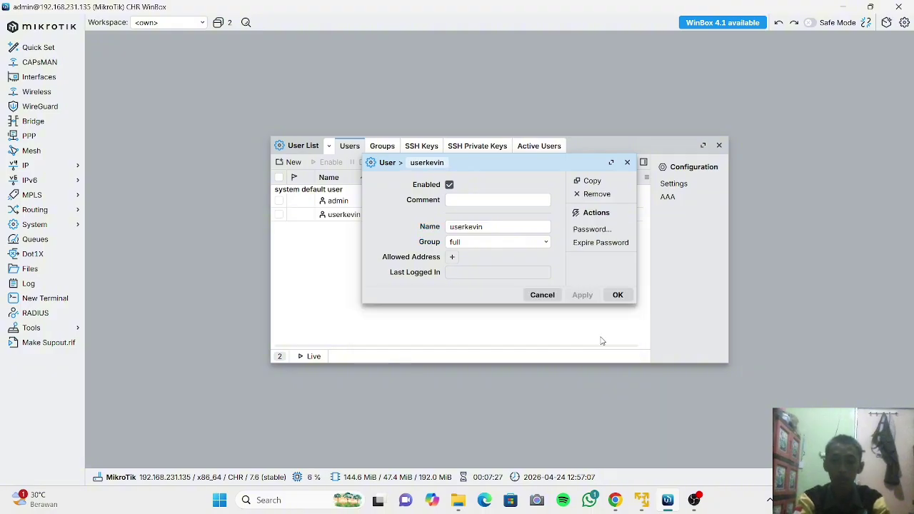
left_click(616, 294)
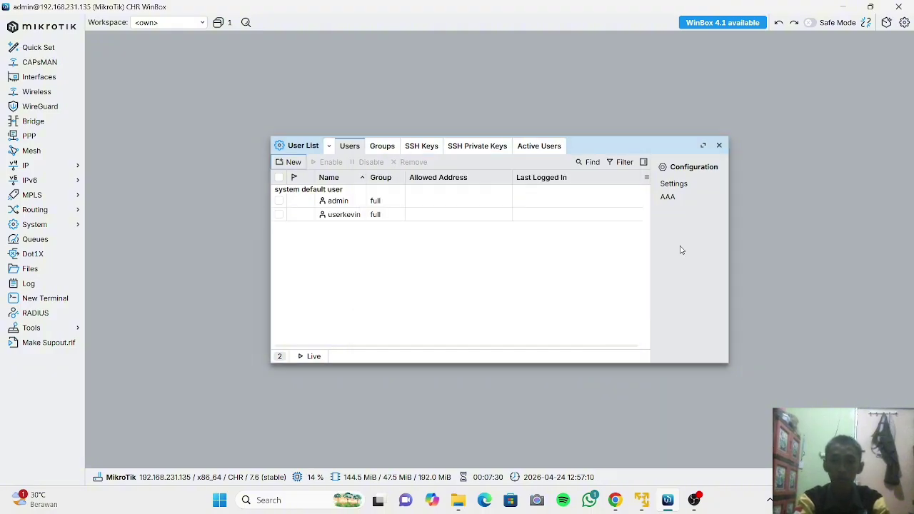
Close the user list, disconnect, and select the router at 192.168.231.135.
left_click(718, 146)
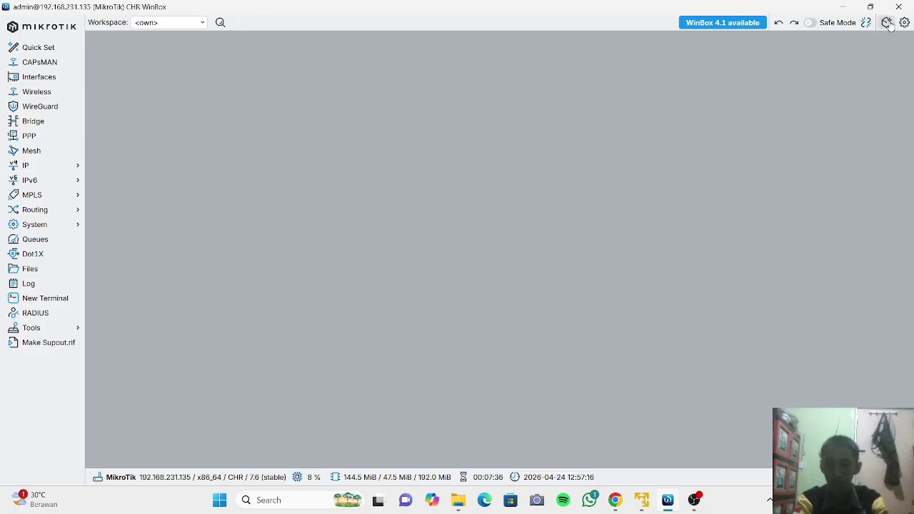
left_click(886, 23)
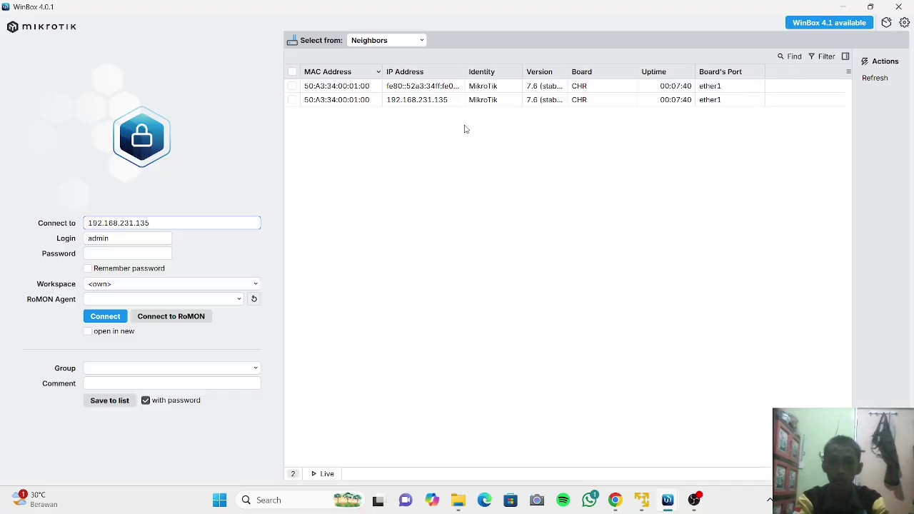
left_click(292, 100)
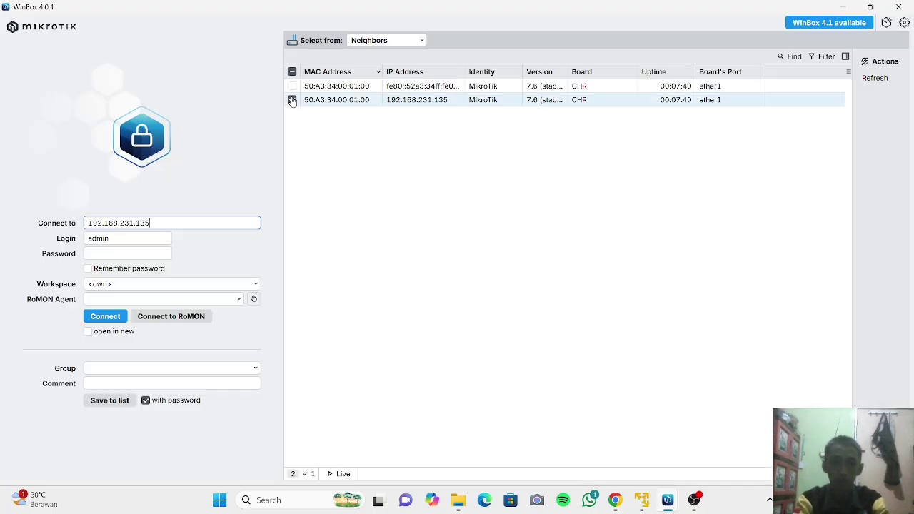
Change the login name to userkevin, enter its password, and connect.
left_click(134, 240)
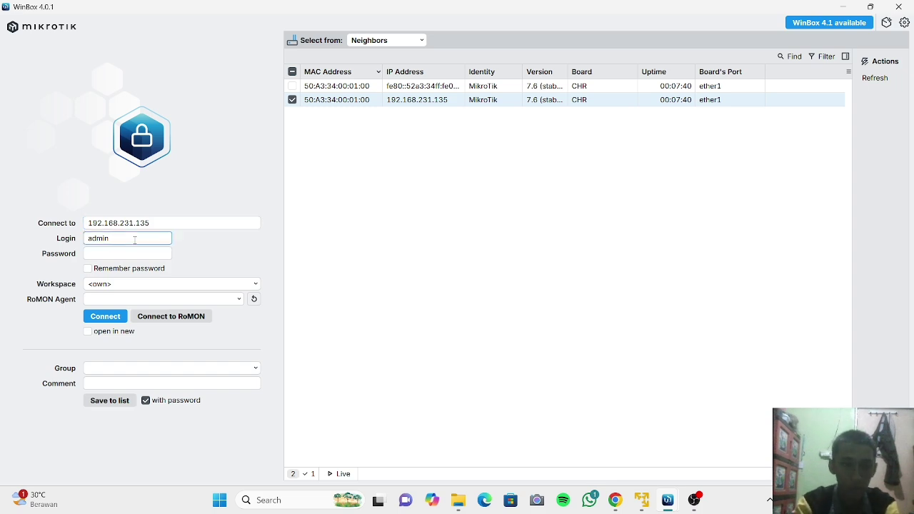
key("BackSpace")
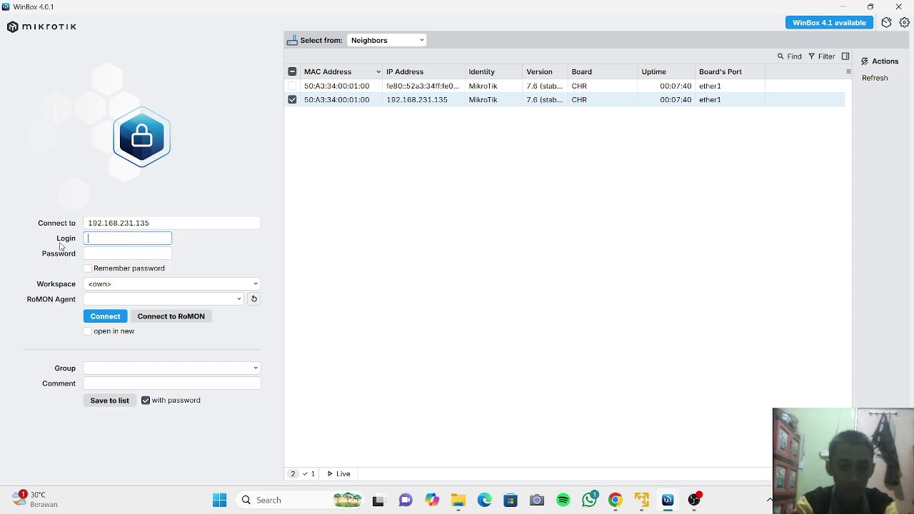
type("userkevin")
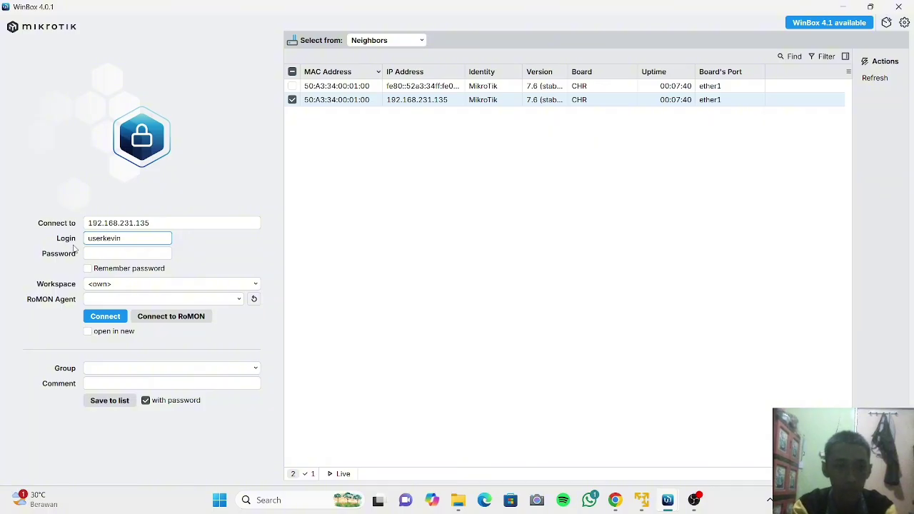
left_click(102, 255)
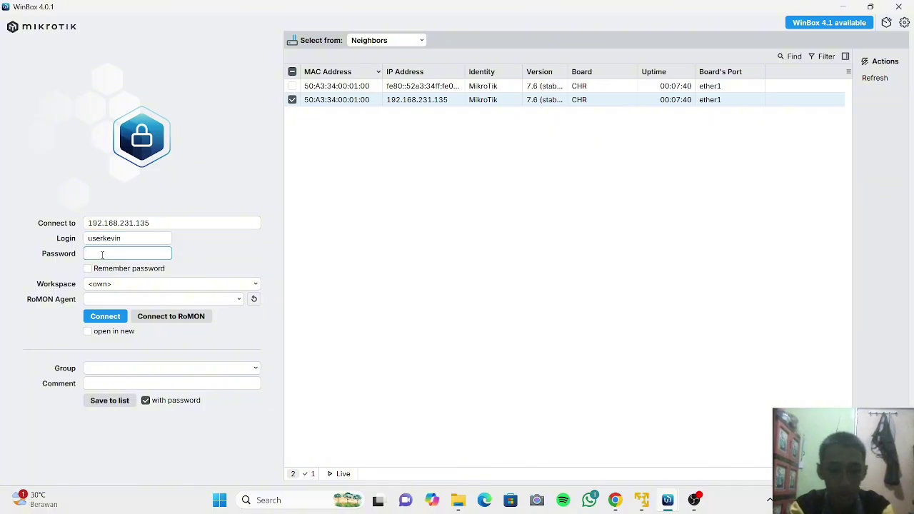
left_click(106, 318)
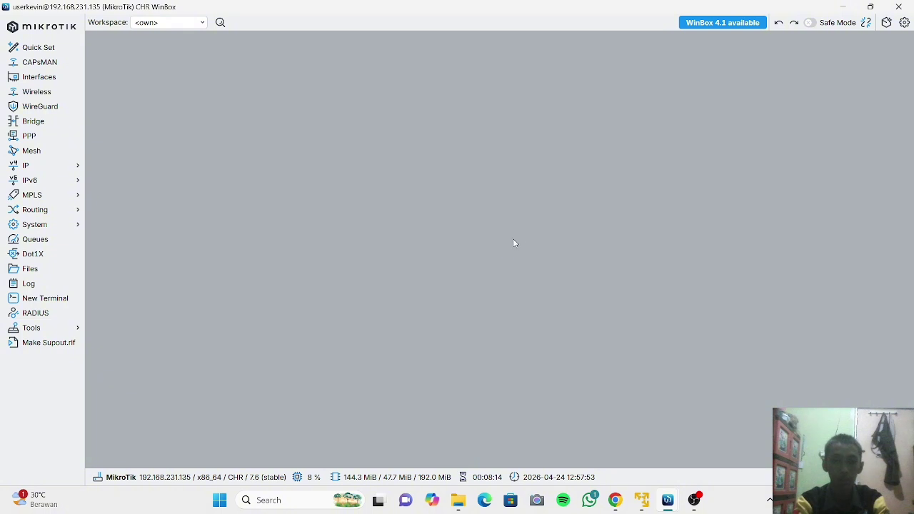
Create user1 in the read group under System > Users, then close the User List.
left_click(66, 224)
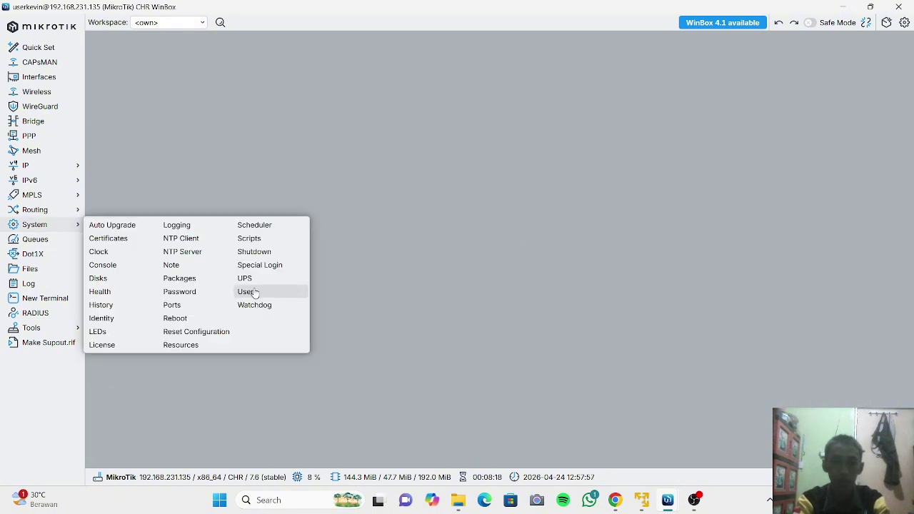
left_click(247, 292)
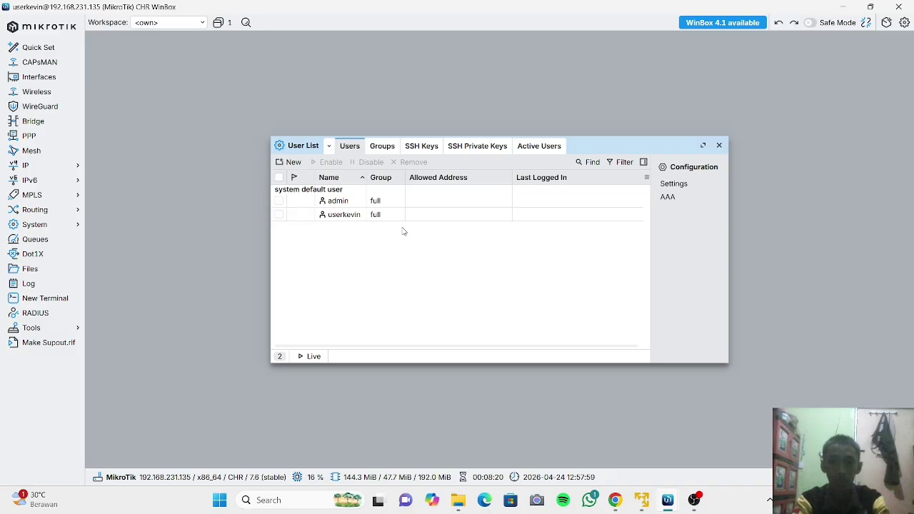
left_click(293, 162)
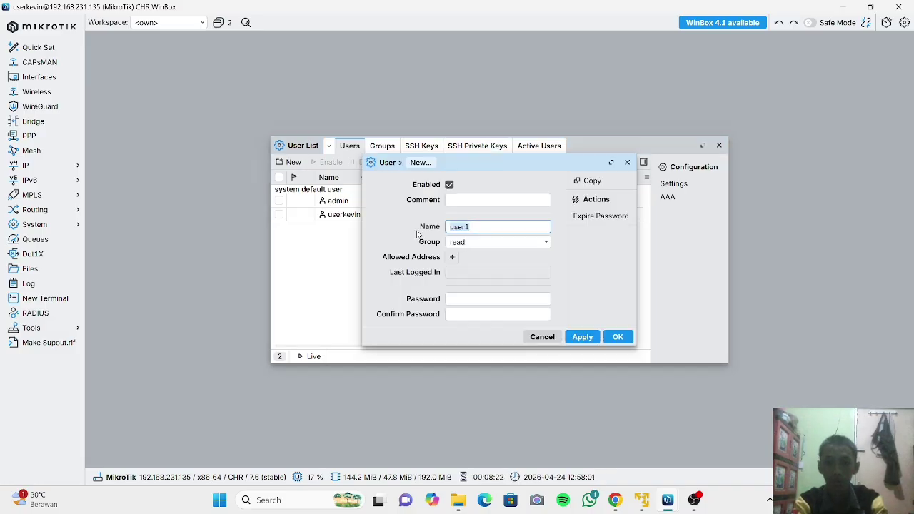
left_click(478, 227)
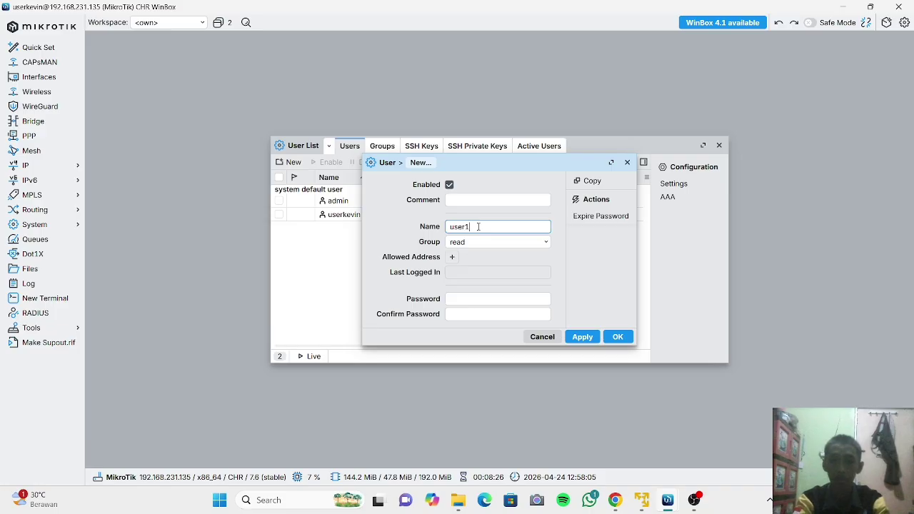
left_click(510, 244)
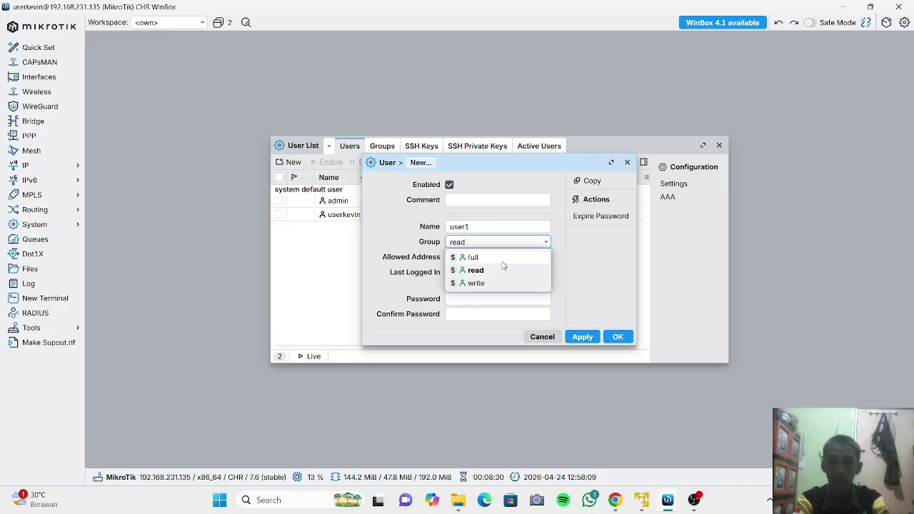
left_click(502, 275)
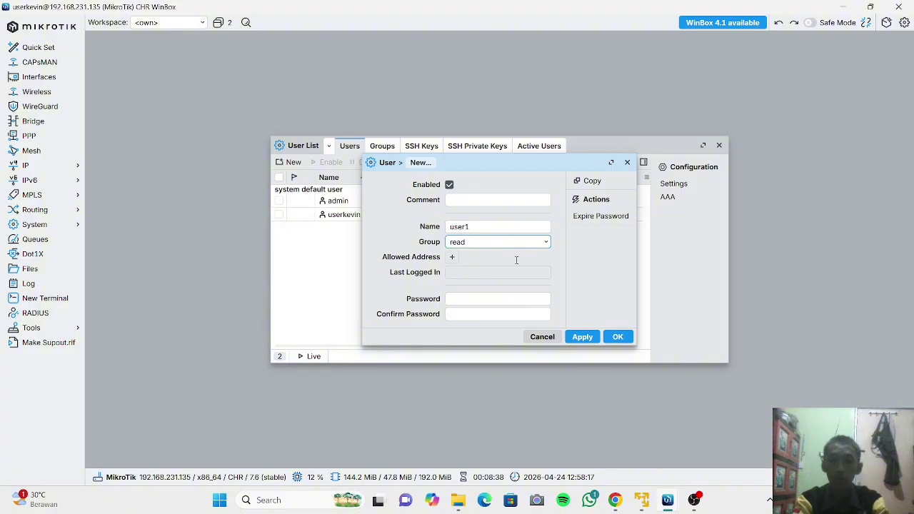
left_click(593, 337)
left_click(617, 294)
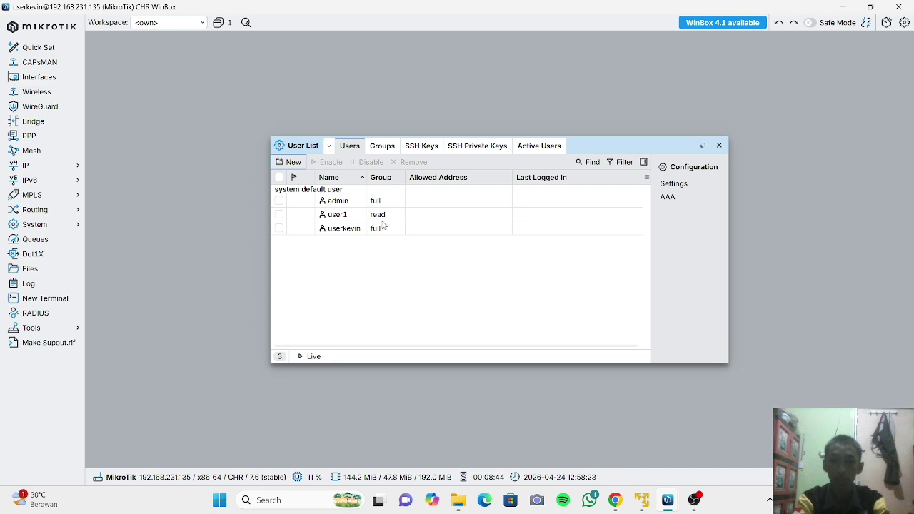
left_click(718, 146)
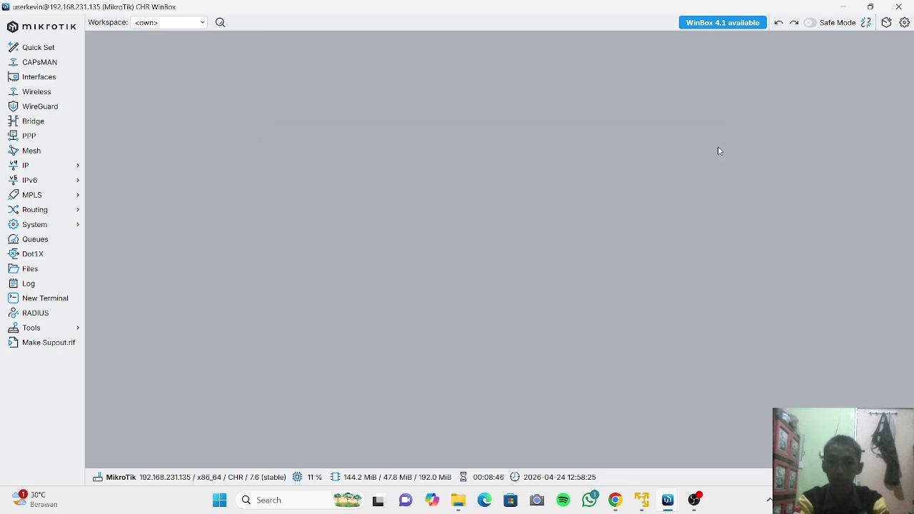
Disconnect, pick 192.168.231.135, remove 'kevin' from the login name, and connect as user1.
left_click(887, 23)
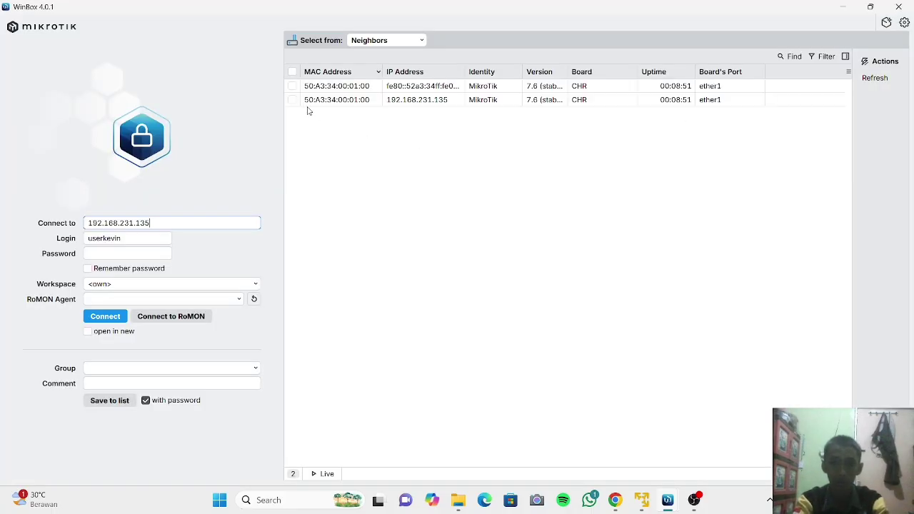
left_click(292, 101)
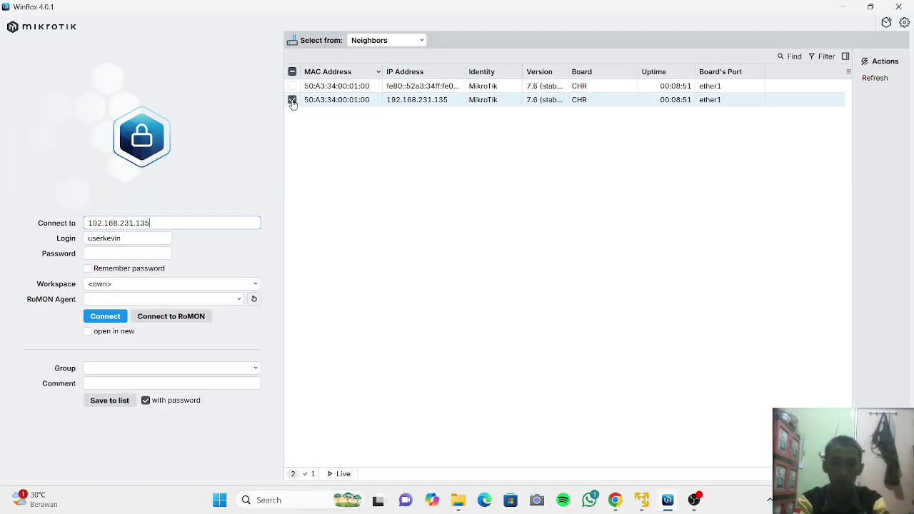
left_click(156, 238)
left_click_drag(156, 238, 105, 248)
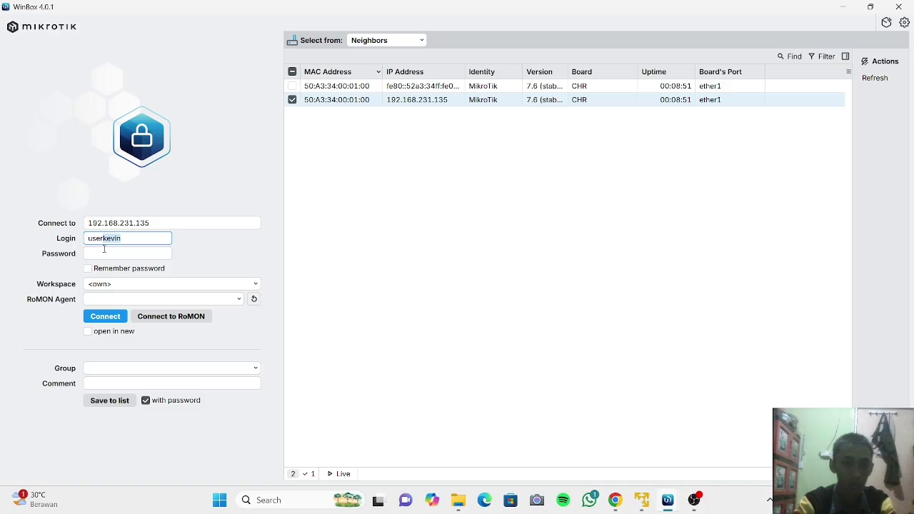
key("BackSpace")
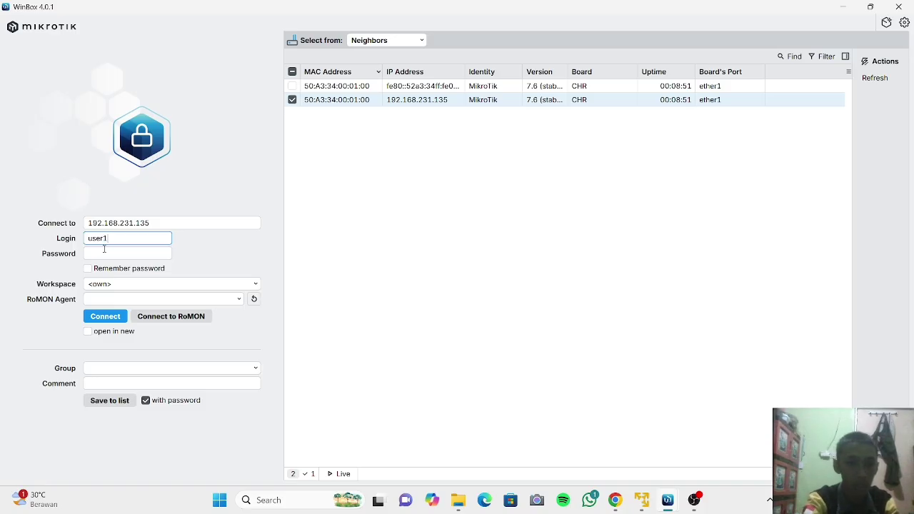
left_click(104, 316)
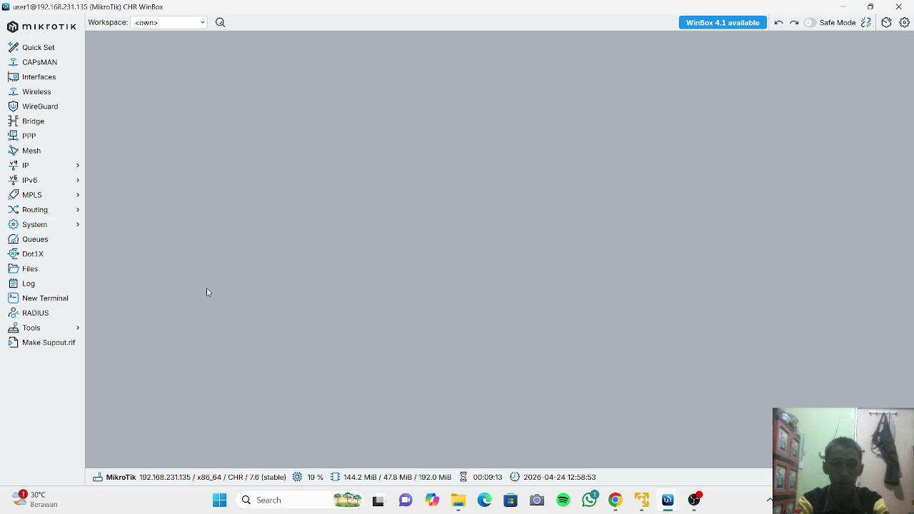
Open IP > Addresses to view the ether1 address in the 192.168.231.0 network.
left_click(75, 165)
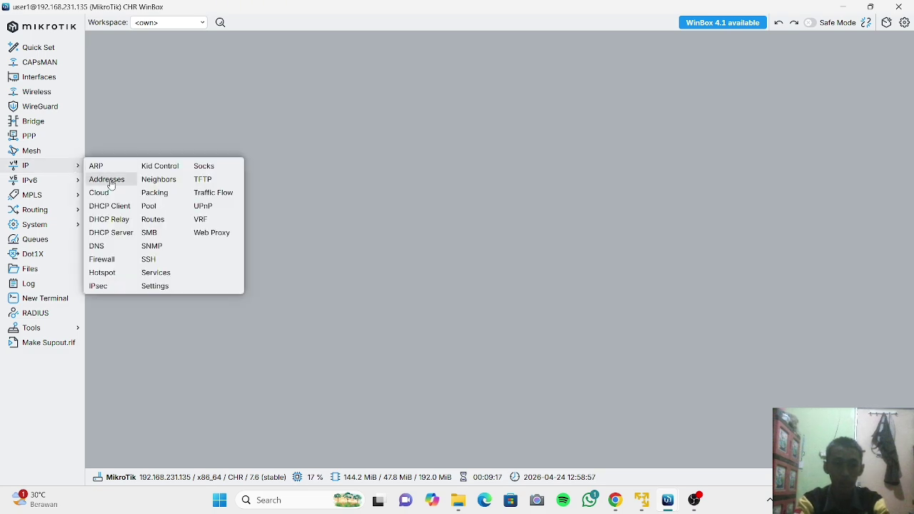
left_click(113, 182)
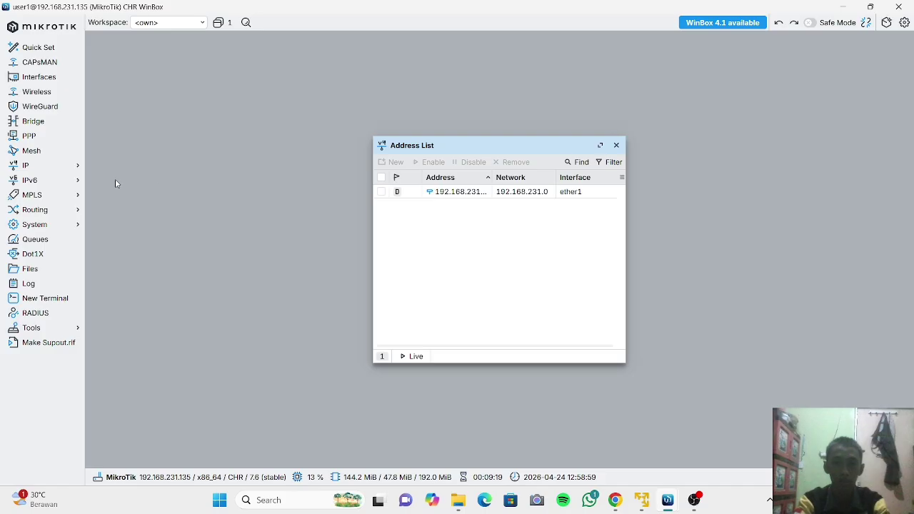